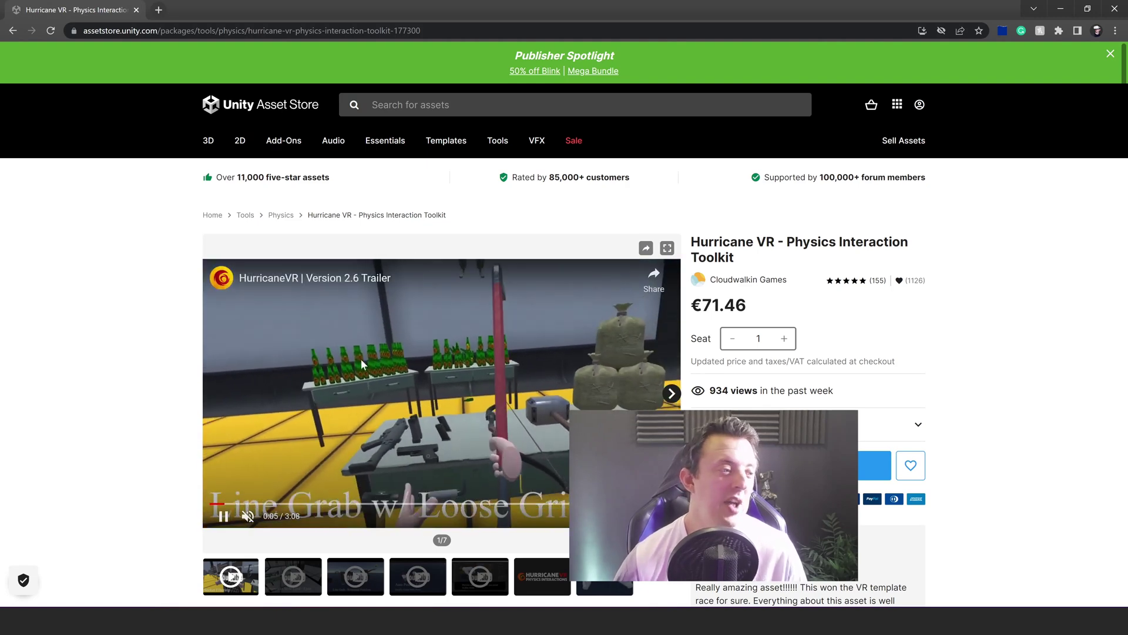
Step: Scroll through the Hurricane VR store page and highlight its €71.46 price
{"action": "scroll", "coordinate": [375, 369], "scroll_direction": "down", "scroll_amount": 1}
{"action": "scroll", "coordinate": [146, 351], "scroll_direction": "up", "scroll_amount": 1}
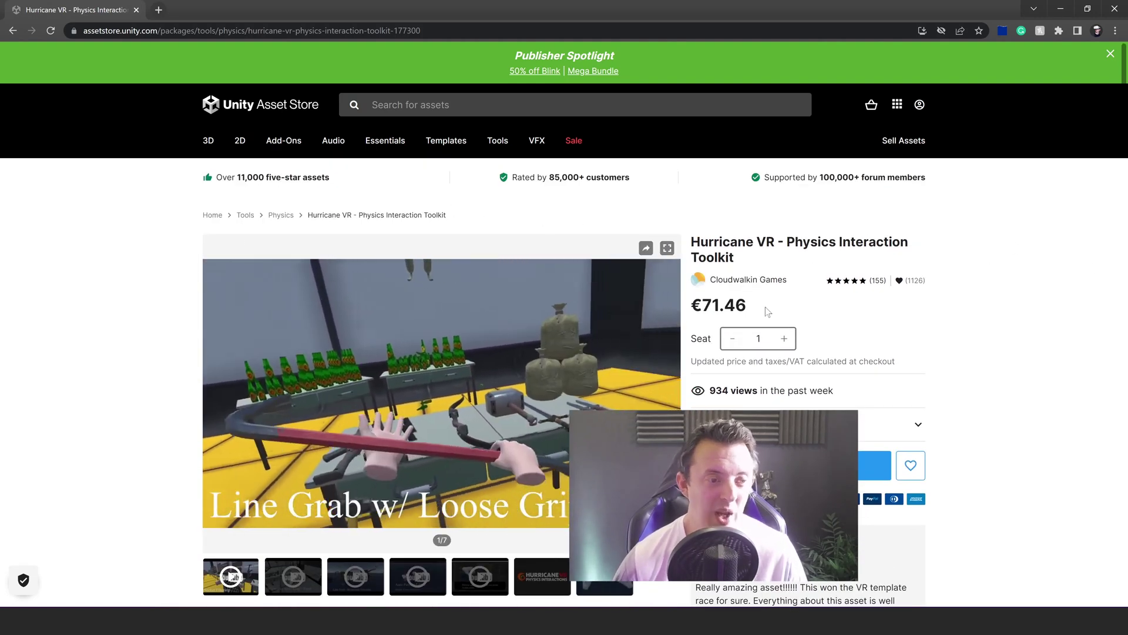
{"action": "left_click_drag", "start_coordinate": [767, 311], "coordinate": [689, 305]}
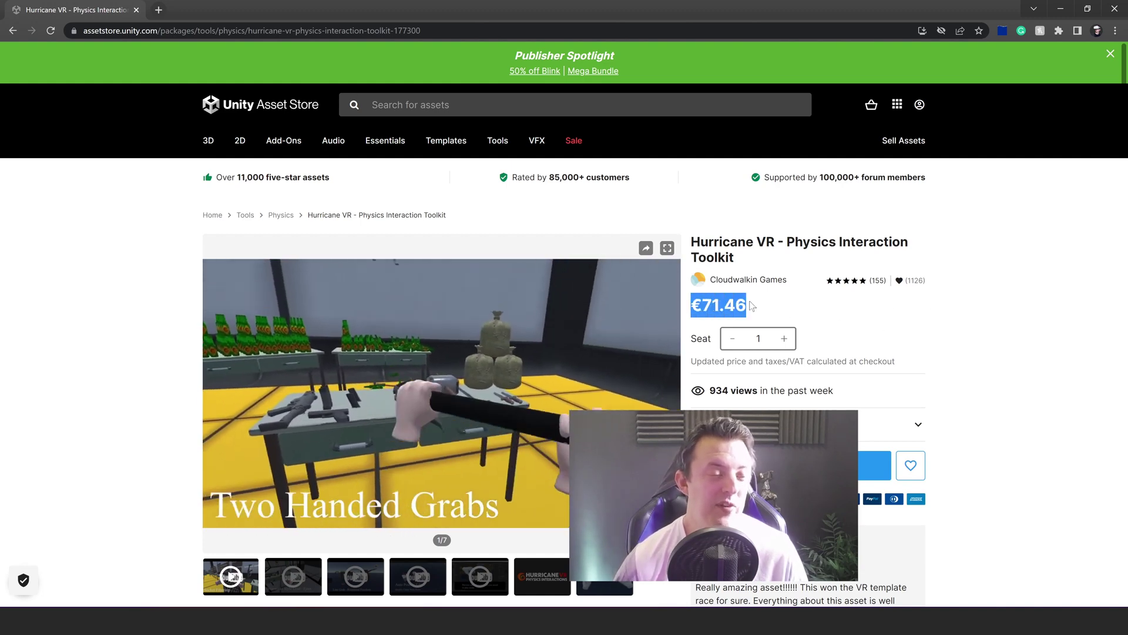
{"action": "scroll", "coordinate": [694, 271], "scroll_direction": "down", "scroll_amount": 2}
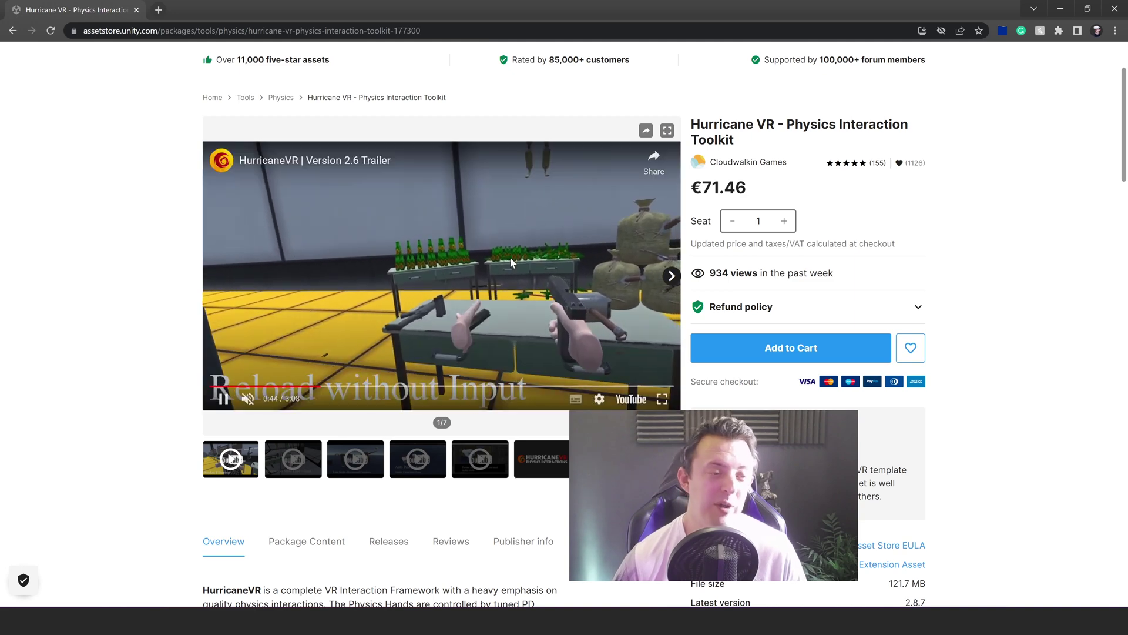
{"action": "scroll", "coordinate": [511, 260], "scroll_direction": "down", "scroll_amount": 2}
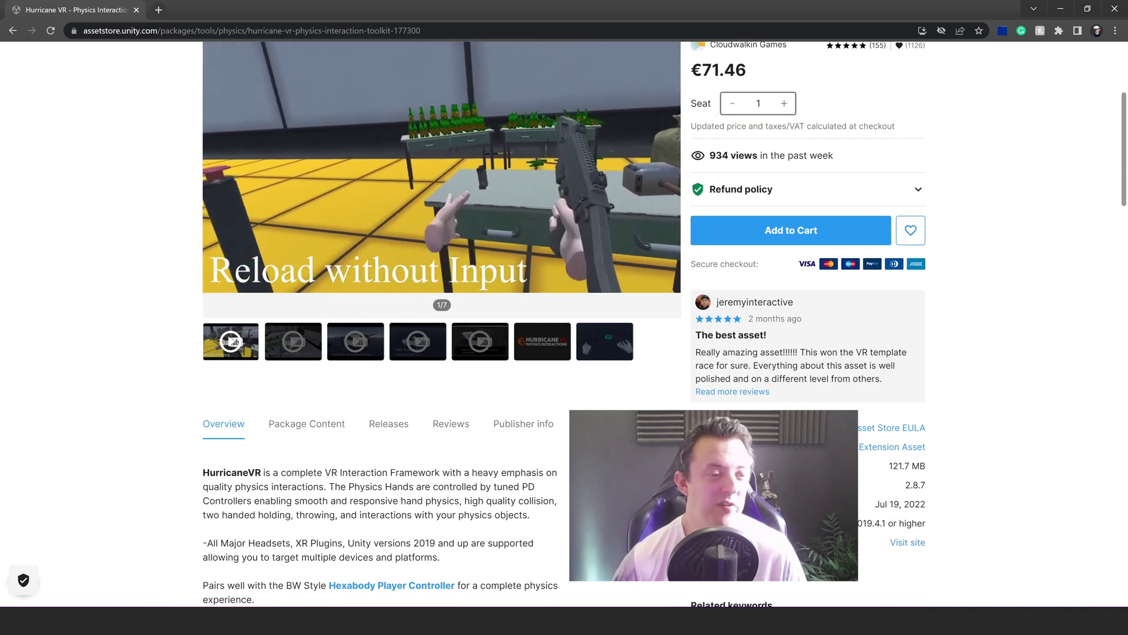
{"action": "scroll", "coordinate": [478, 383], "scroll_direction": "down", "scroll_amount": 2}
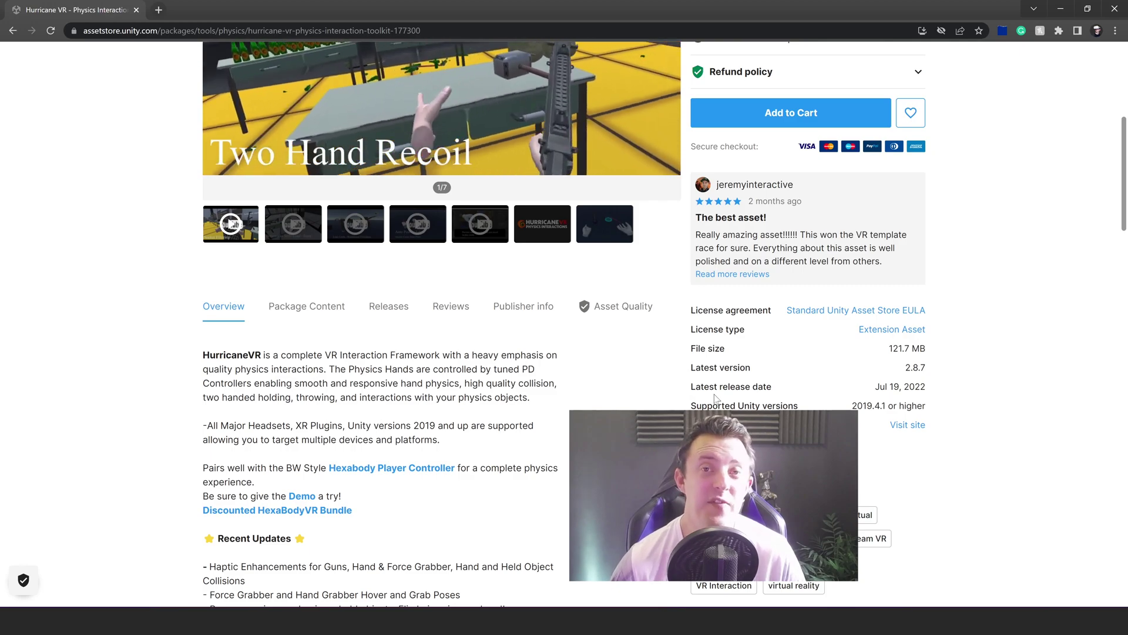
{"action": "scroll", "coordinate": [716, 399], "scroll_direction": "up", "scroll_amount": 2}
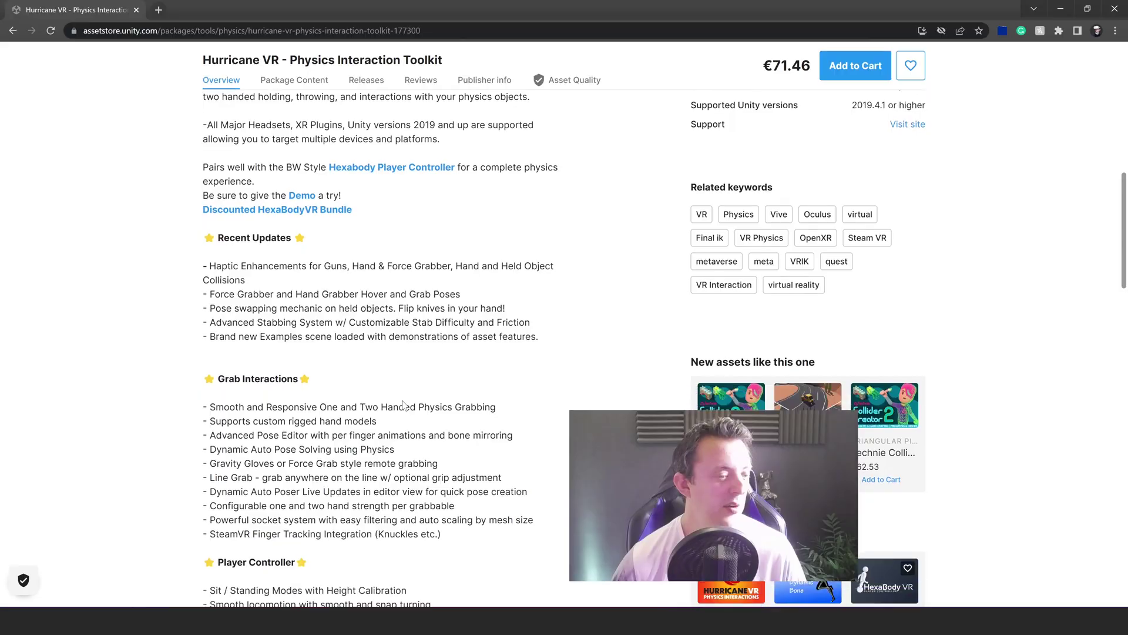
{"action": "scroll", "coordinate": [404, 405], "scroll_direction": "down", "scroll_amount": 10}
{"action": "scroll", "coordinate": [405, 406], "scroll_direction": "up", "scroll_amount": 20}
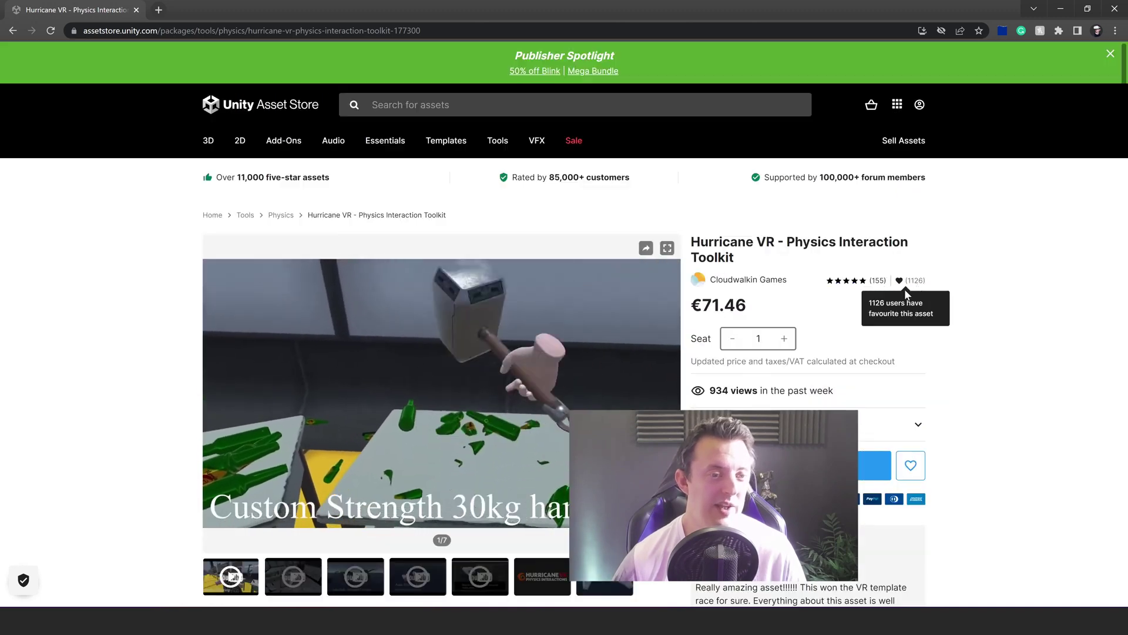
{"action": "scroll", "coordinate": [399, 366], "scroll_direction": "down", "scroll_amount": 1}
{"action": "scroll", "coordinate": [858, 397], "scroll_direction": "up", "scroll_amount": 1}
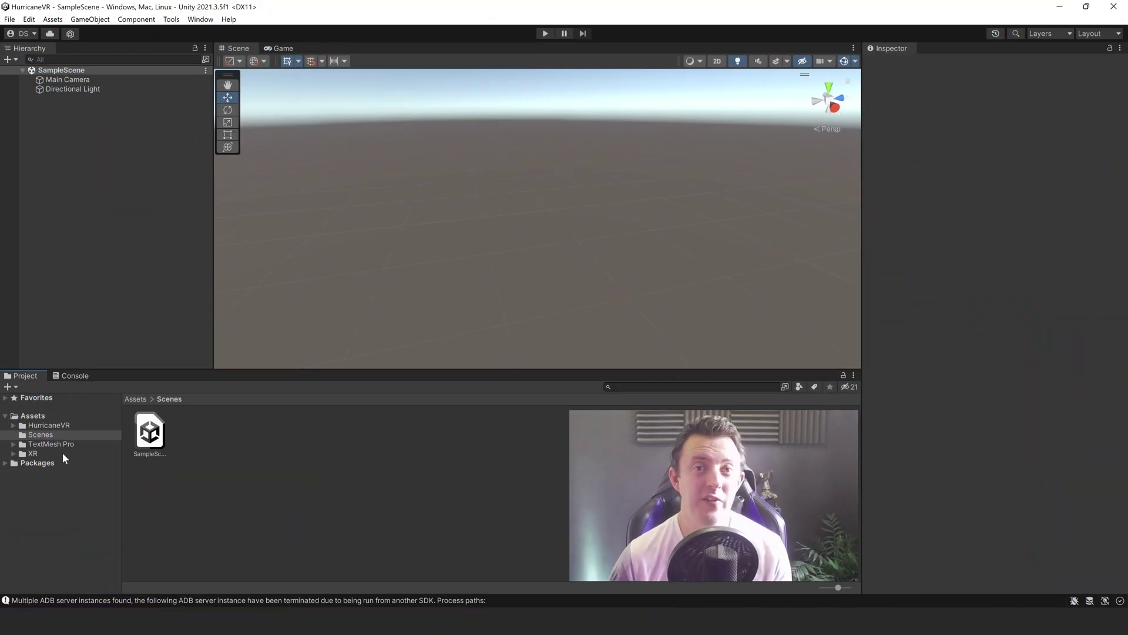
Step: Show the HurricaneVR folder and open Player Settings from the Build Settings window
{"action": "left_click", "coordinate": [42, 425]}
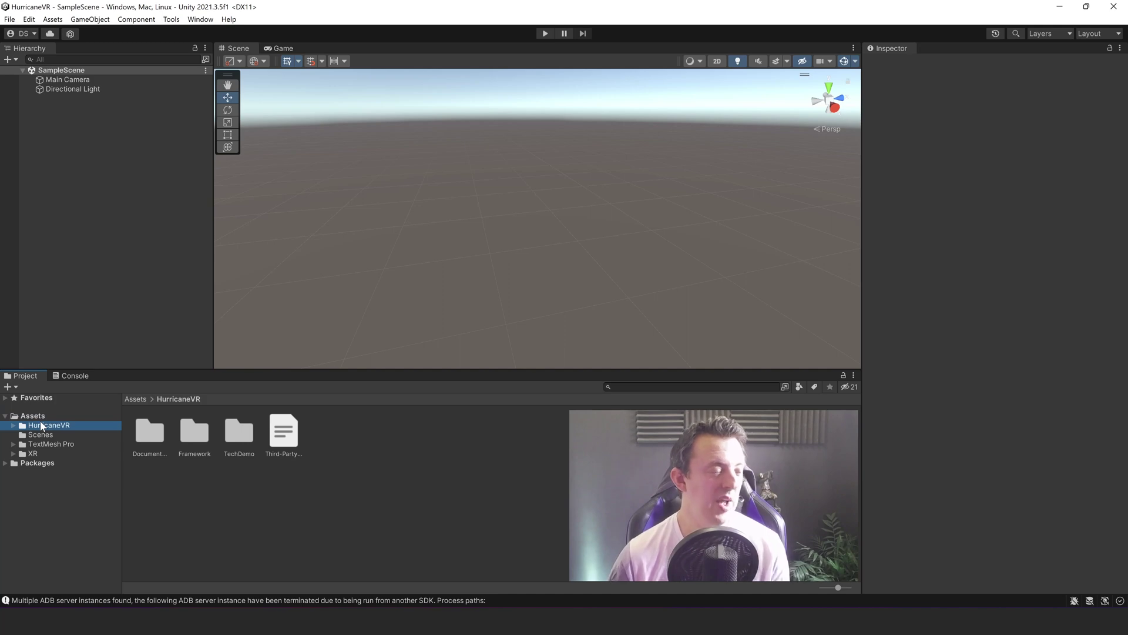
{"action": "left_click", "coordinate": [10, 20]}
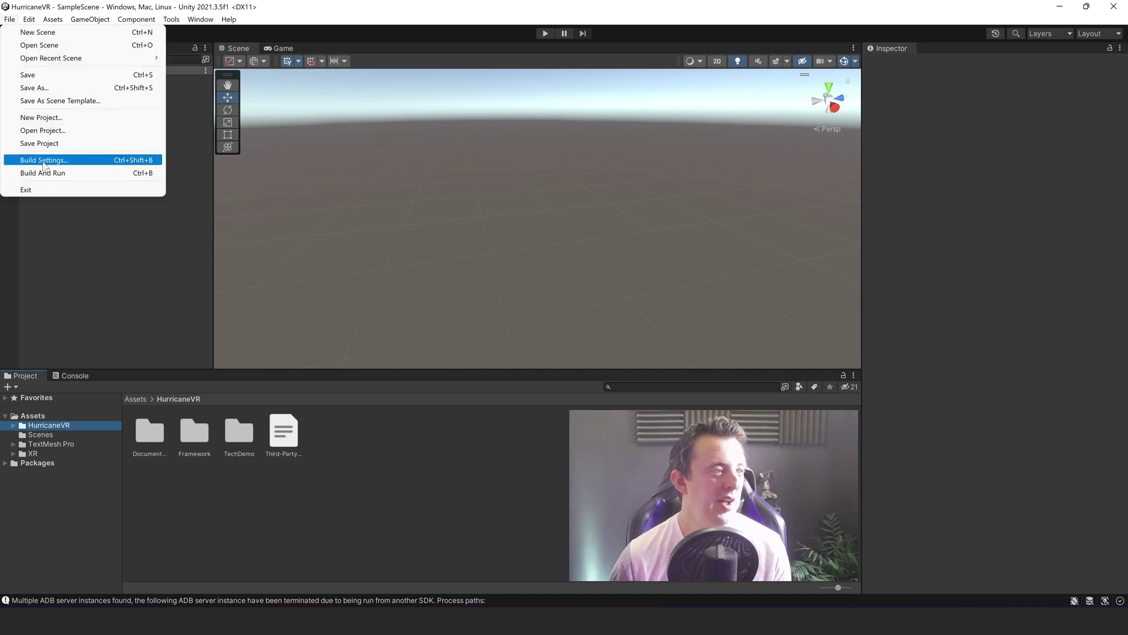
{"action": "left_click", "coordinate": [41, 159]}
{"action": "left_click", "coordinate": [171, 422]}
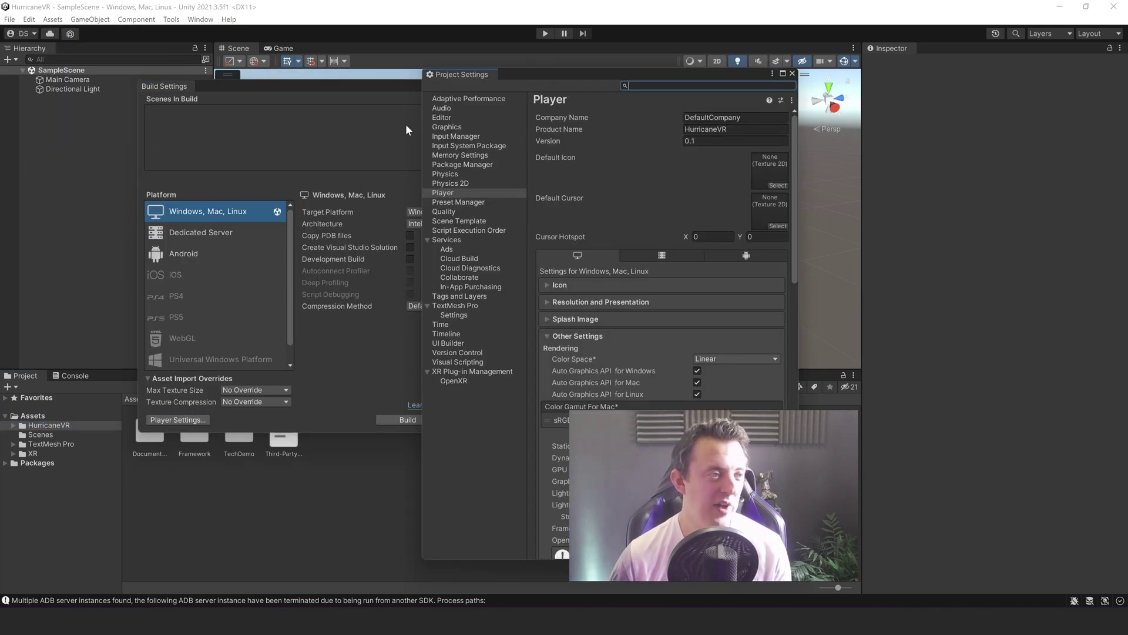
{"action": "left_click_drag", "start_coordinate": [398, 86], "coordinate": [338, 87]}
{"action": "left_click", "coordinate": [447, 86]}
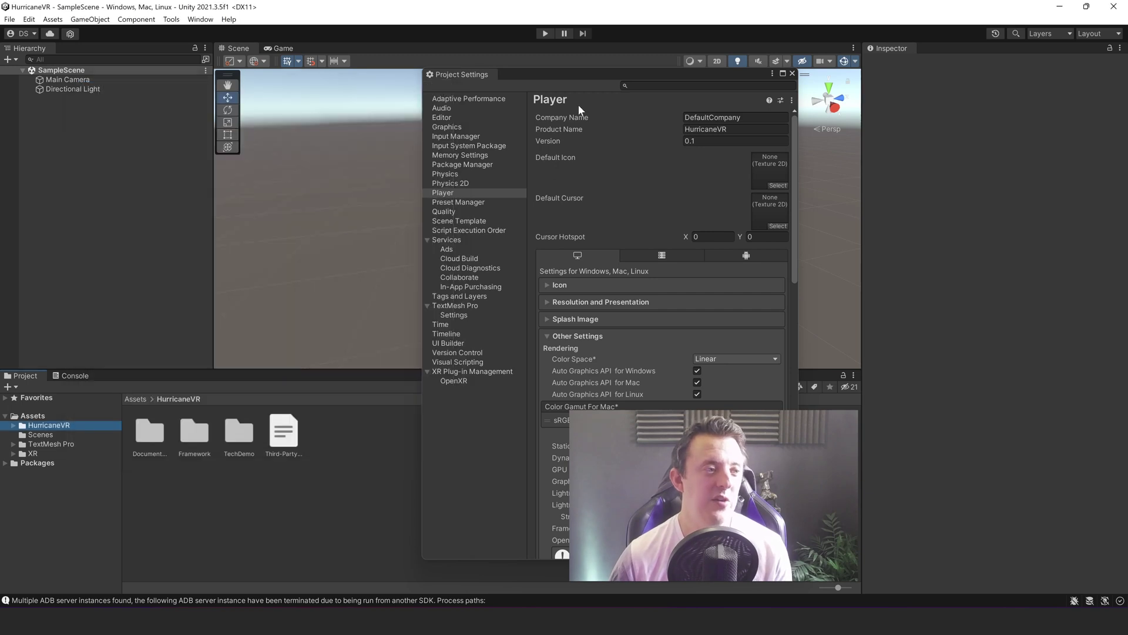
Step: Review the XR Plug-in Management and OpenXR settings for Android and desktop
{"action": "left_click_drag", "start_coordinate": [598, 70], "coordinate": [291, 49]}
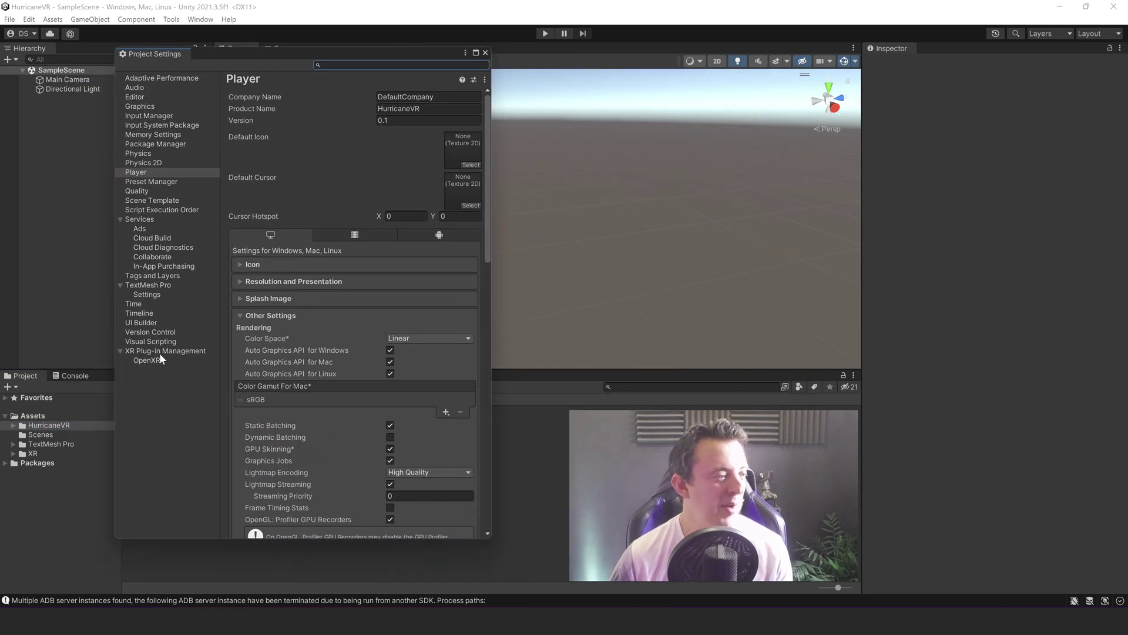
{"action": "left_click", "coordinate": [160, 351]}
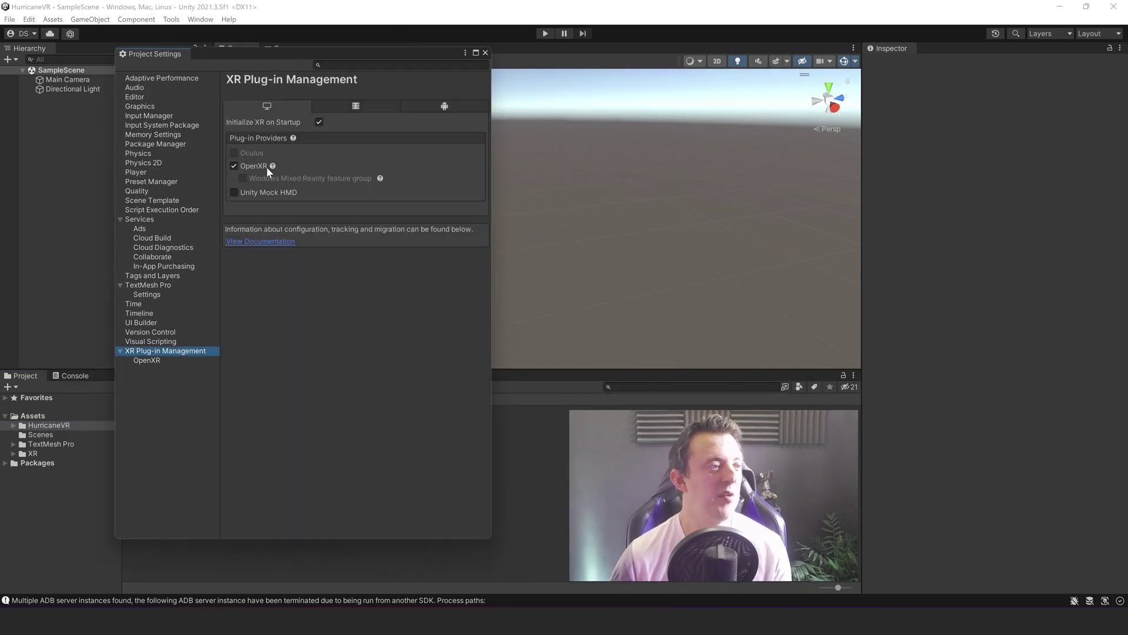
{"action": "left_click", "coordinate": [455, 108]}
{"action": "left_click", "coordinate": [163, 361]}
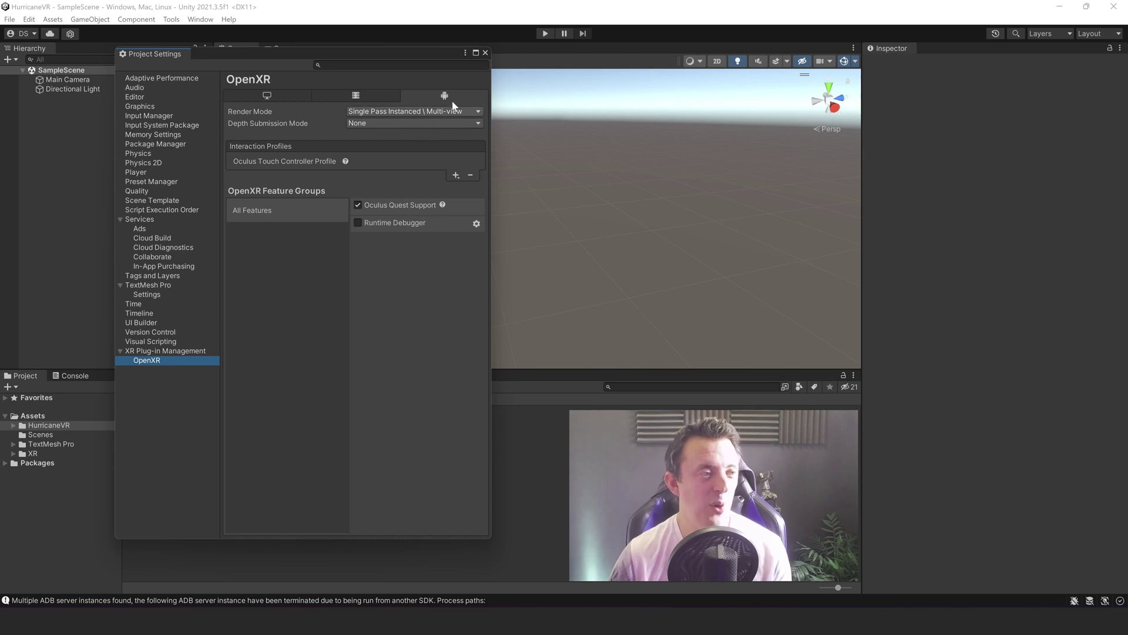
{"action": "left_click", "coordinate": [256, 94]}
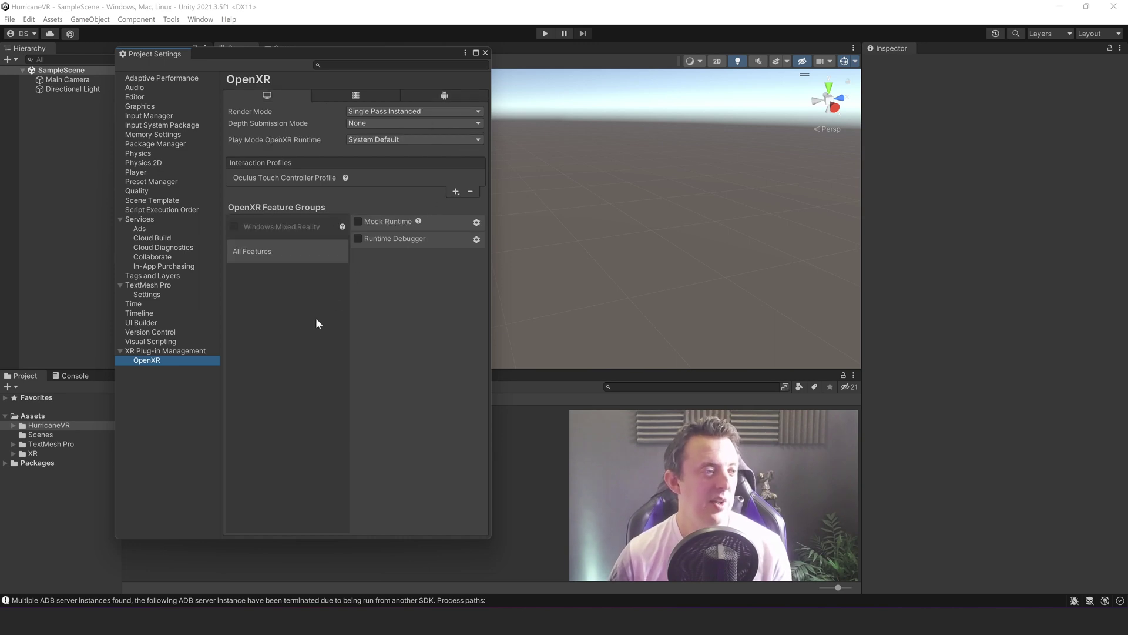
{"action": "left_click", "coordinate": [150, 351]}
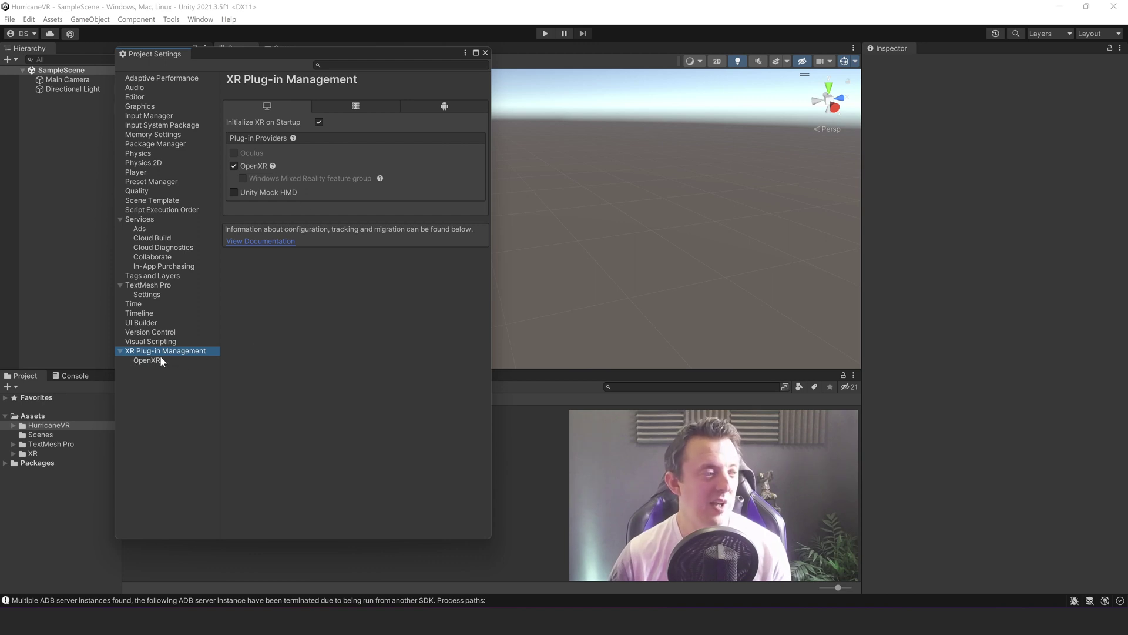
{"action": "left_click", "coordinate": [485, 52]}
Step: Browse the HurricaneVR Scenes folder and expand the package's Documentation folder
{"action": "left_click", "coordinate": [39, 434]}
{"action": "key", "text": "Up"}
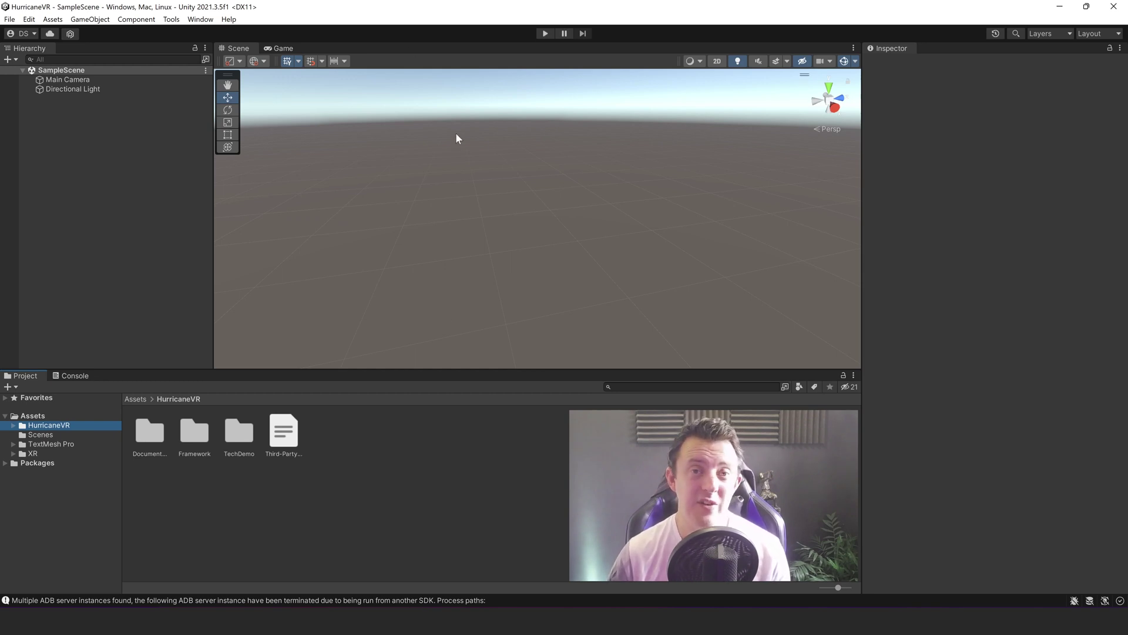
{"action": "left_click", "coordinate": [14, 425]}
{"action": "left_click", "coordinate": [22, 452]}
{"action": "left_click", "coordinate": [23, 454]}
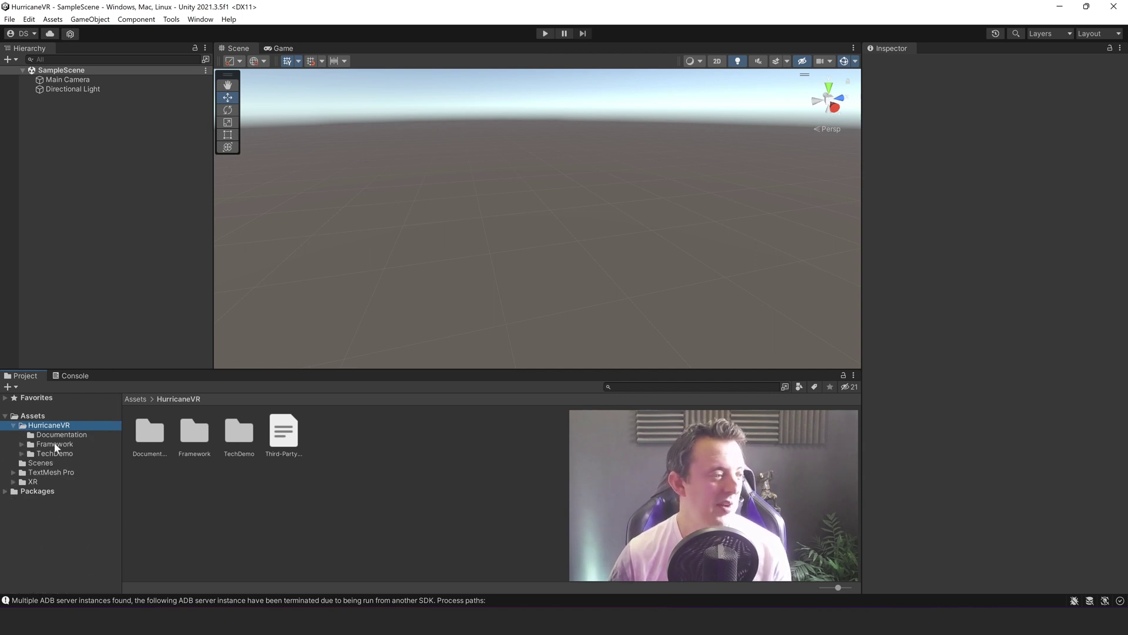
{"action": "left_click", "coordinate": [55, 445]}
{"action": "left_click", "coordinate": [61, 436]}
Step: Read the HVR Project Setup document and the package release notes
{"action": "left_click", "coordinate": [145, 447]}
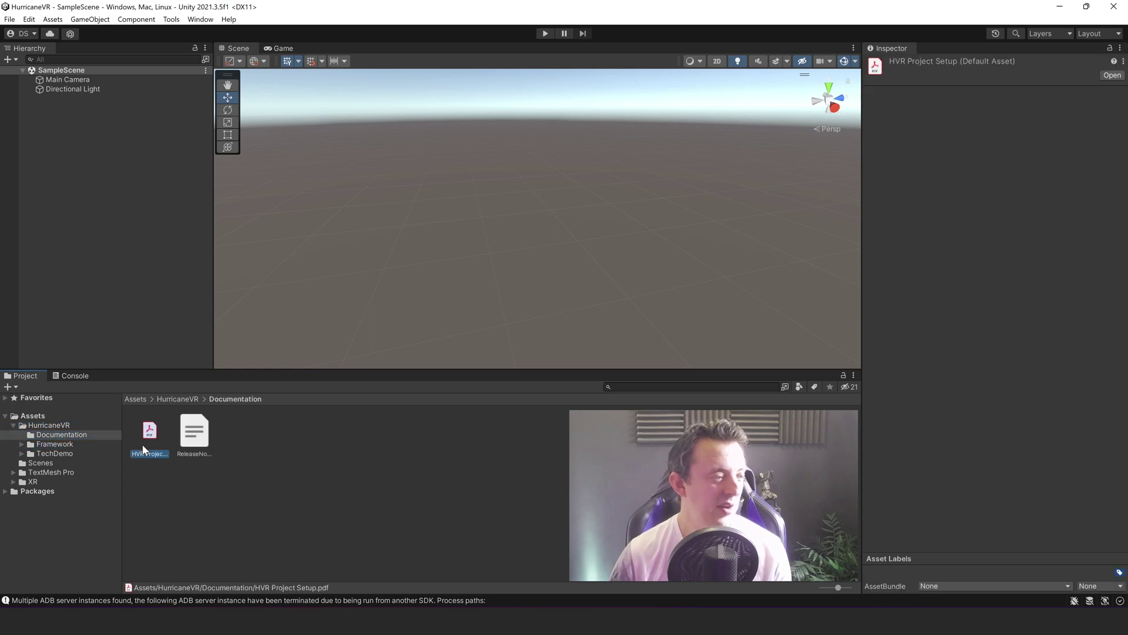
{"action": "left_click", "coordinate": [194, 432]}
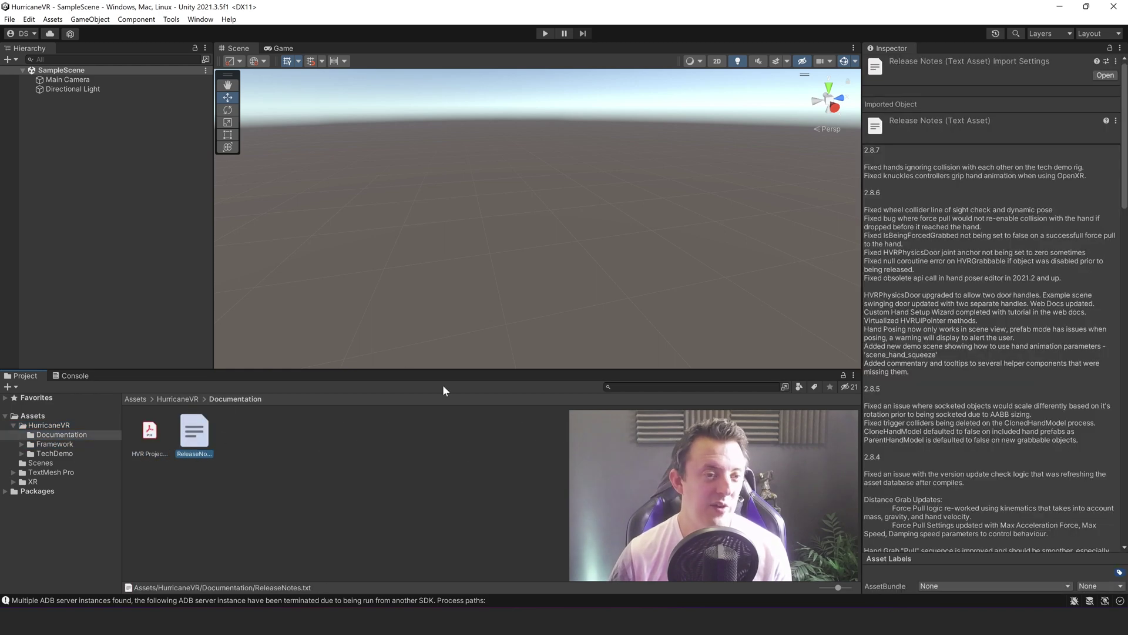
{"action": "left_click", "coordinate": [147, 438]}
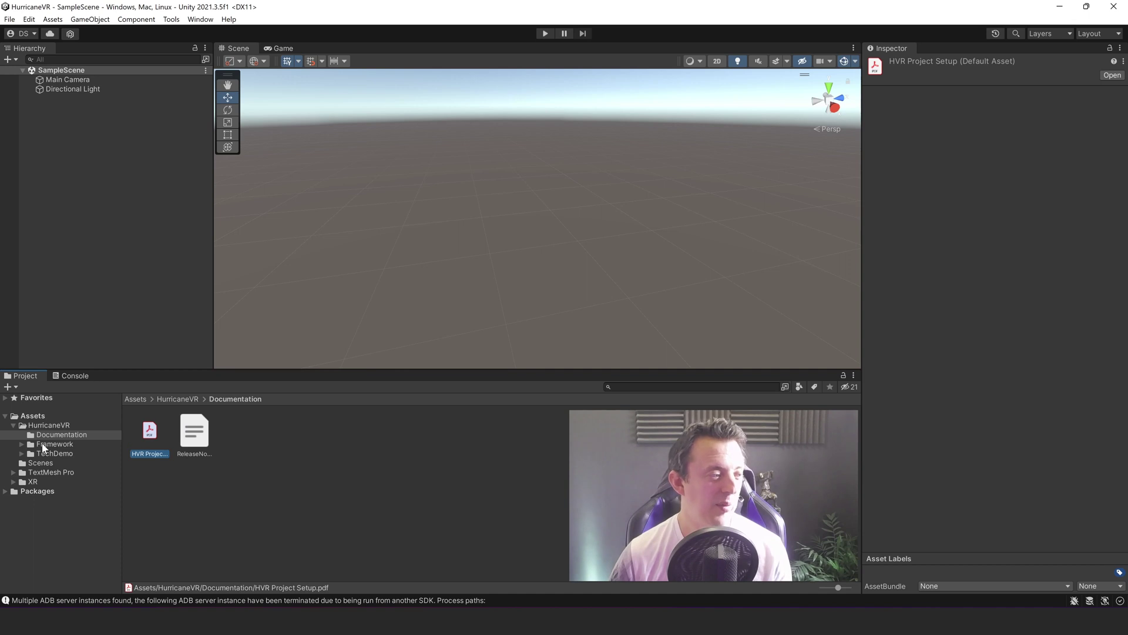
{"action": "left_click", "coordinate": [53, 444]}
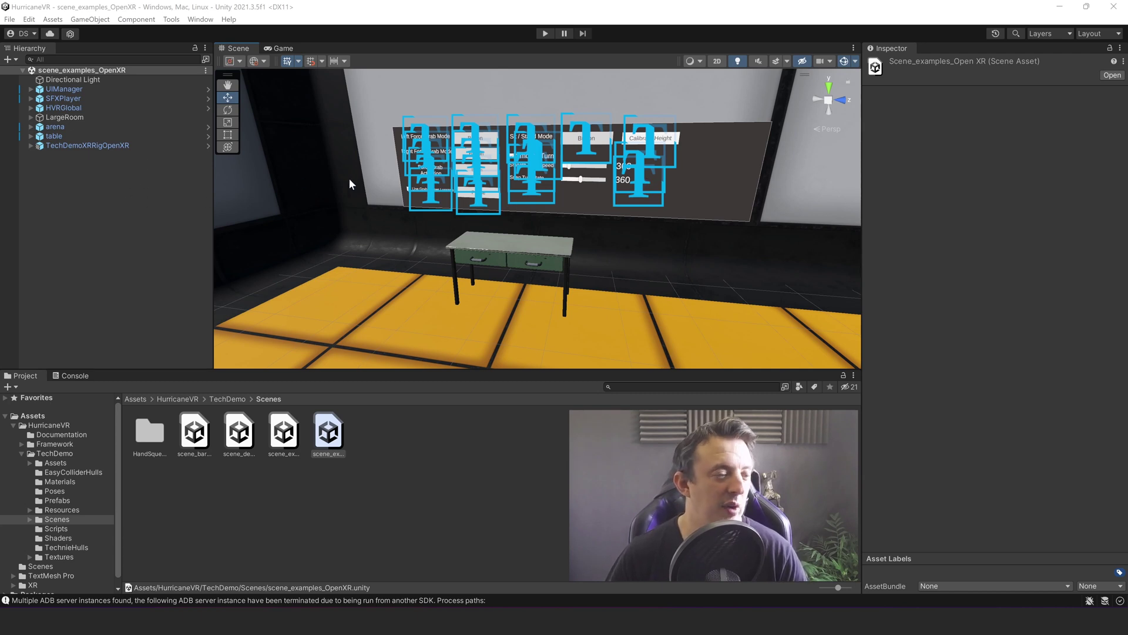
Step: Review the TechDemoXRRigOpenXR rig's components in the Inspector
{"action": "right_click_drag", "start_coordinate": [473, 222], "coordinate": [481, 224]}
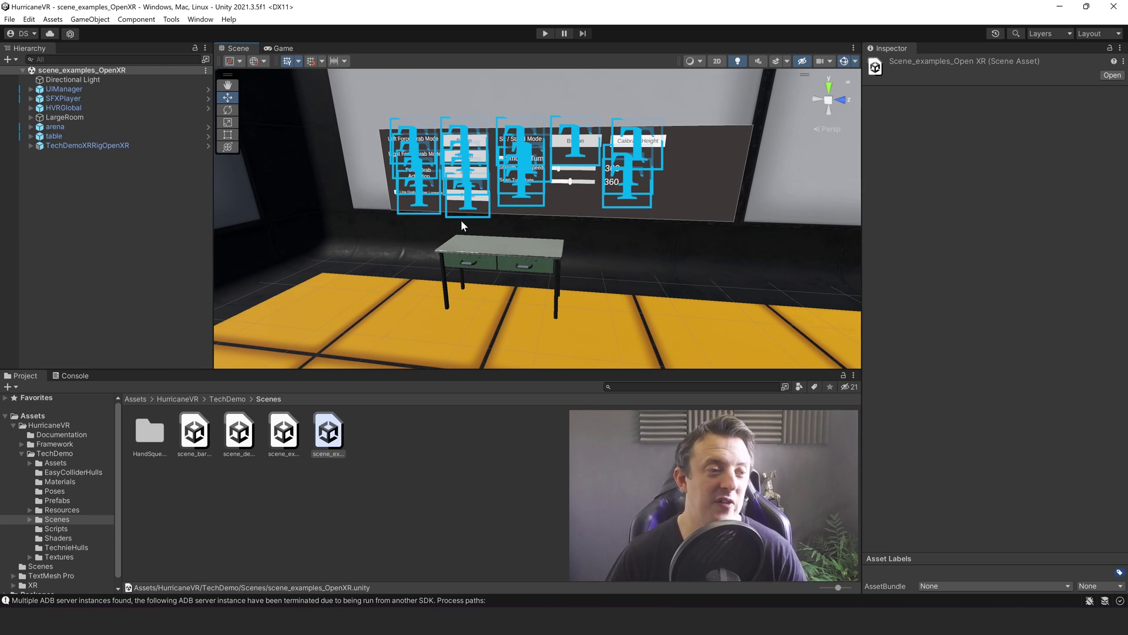
{"action": "left_click", "coordinate": [76, 147]}
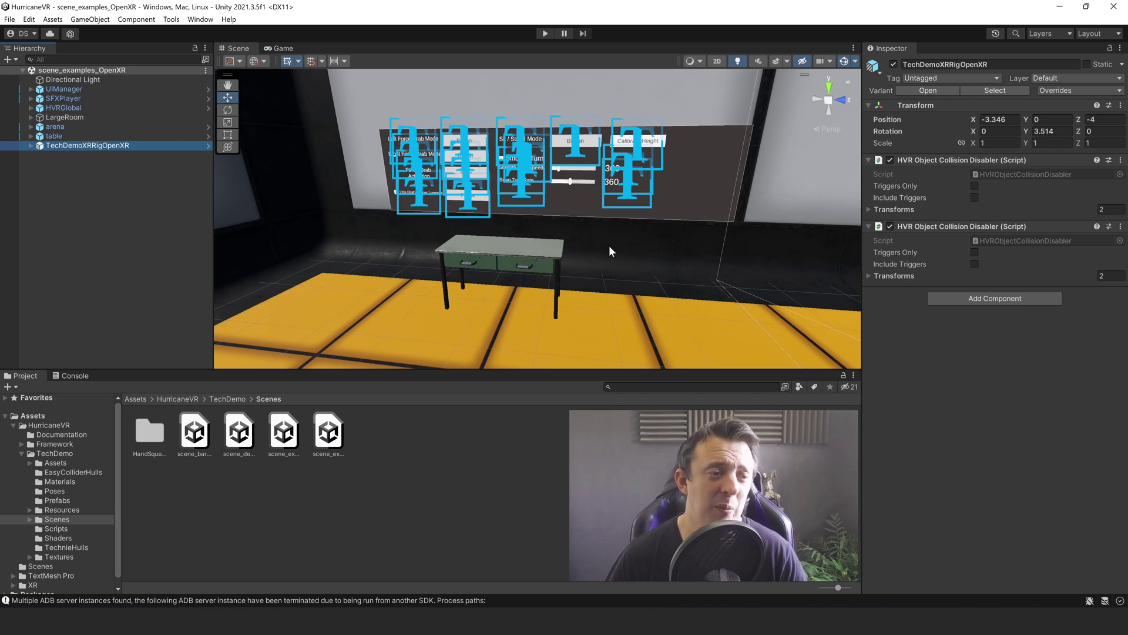
{"action": "right_click_drag", "start_coordinate": [562, 246], "coordinate": [454, 273]}
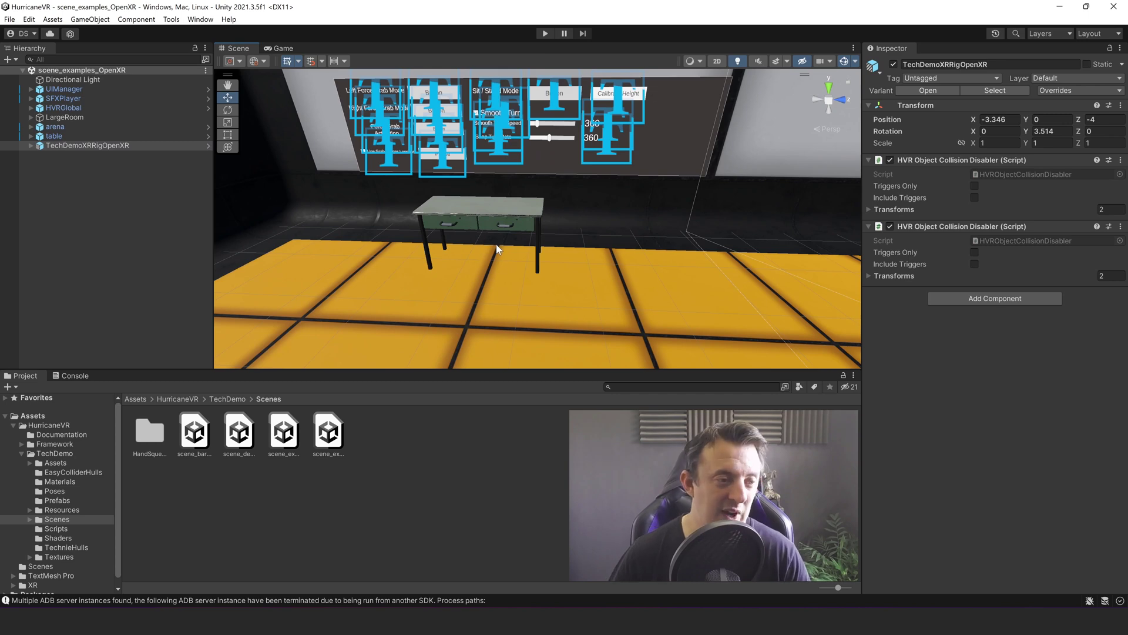
Step: Read the details of both HVRPhysicsDoor NullReferenceException errors in the Console
{"action": "scroll", "coordinate": [496, 249], "scroll_direction": "up", "scroll_amount": 5}
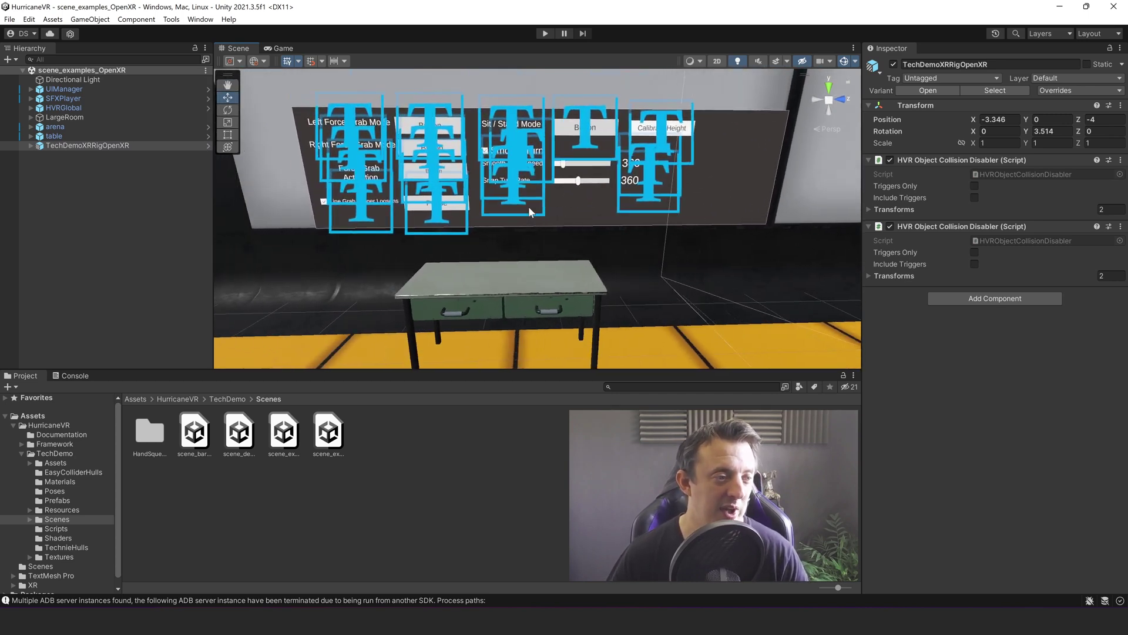
{"action": "right_click_drag", "start_coordinate": [527, 206], "coordinate": [564, 211]}
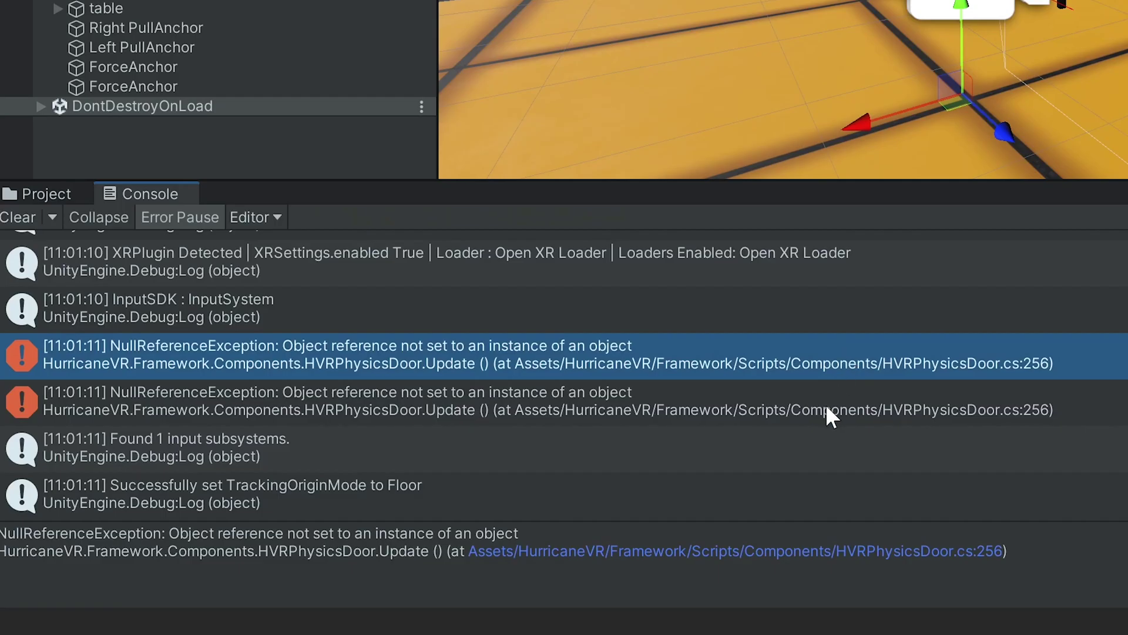
{"action": "left_click", "coordinate": [827, 407]}
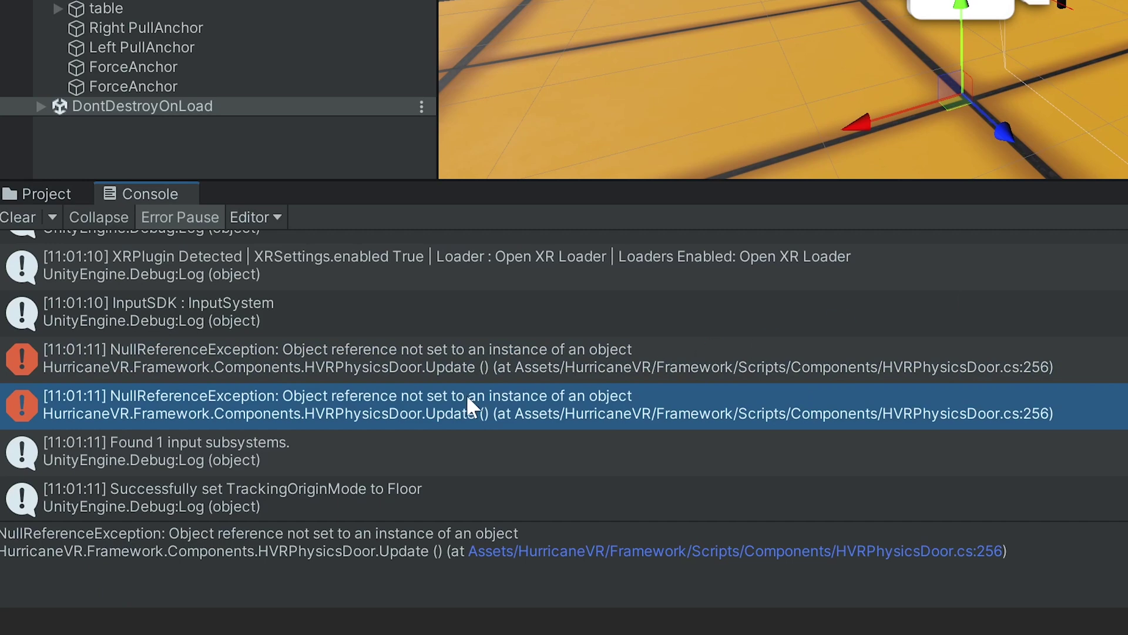
{"action": "left_click", "coordinate": [512, 347]}
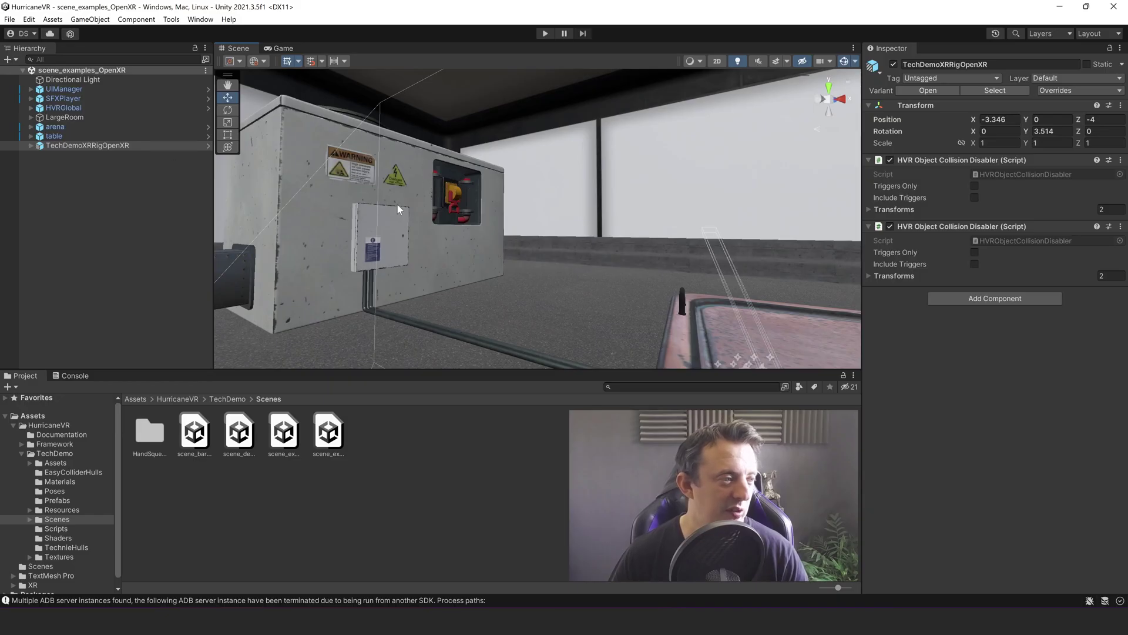
Step: Select sliding_door_setup and fly past the power unit into the interior room
{"action": "left_click", "coordinate": [397, 205]}
{"action": "scroll", "coordinate": [397, 204], "scroll_direction": "down", "scroll_amount": 5}
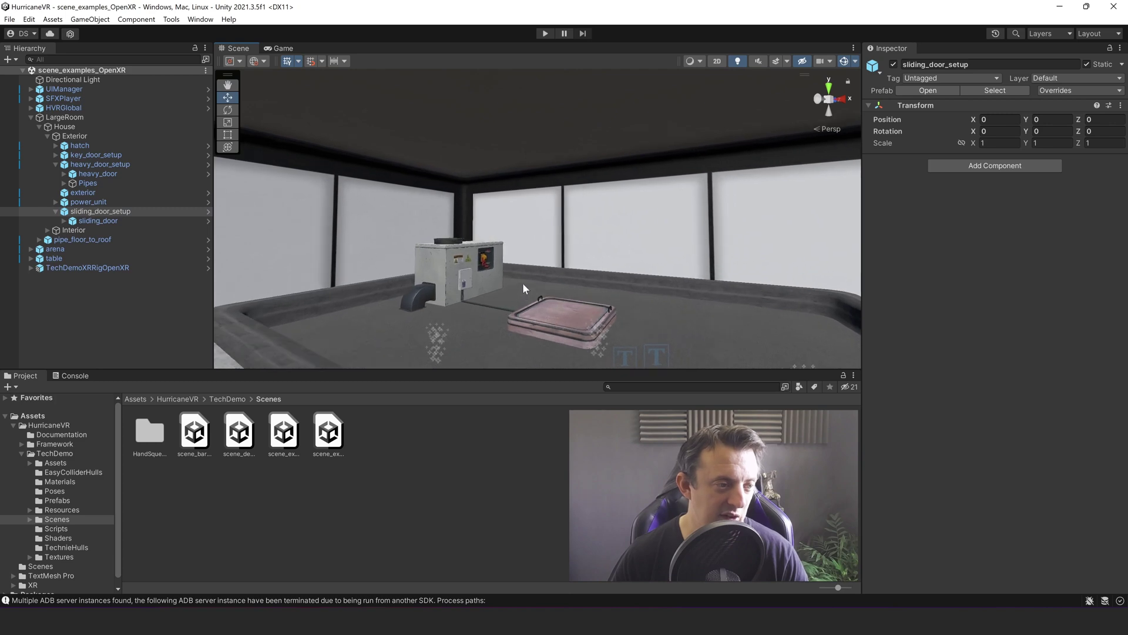
{"action": "right_click_drag", "start_coordinate": [523, 283], "coordinate": [755, 75]}
{"action": "mouse_move", "coordinate": [555, 170]}
{"action": "right_mouse_down"}
{"action": "mouse_move", "coordinate": [642, 165]}
{"action": "mouse_move", "coordinate": [556, 168]}
{"action": "mouse_move", "coordinate": [467, 75]}
{"action": "mouse_move", "coordinate": [559, 150]}
{"action": "right_mouse_up"}
{"action": "right_click_drag", "start_coordinate": [570, 190], "coordinate": [451, 190]}
Step: Inspect Spear (1)'s stabber settings, then collapse LargeRoom and clear the selection
{"action": "left_click", "coordinate": [445, 188]}
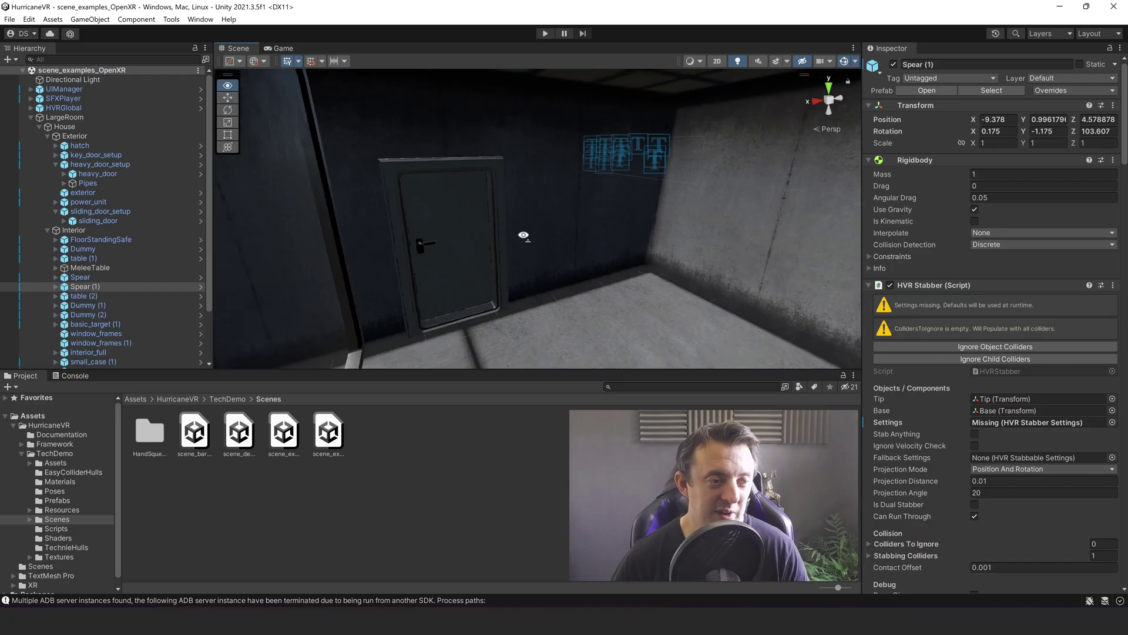
{"action": "right_click_drag", "start_coordinate": [521, 237], "coordinate": [691, 221]}
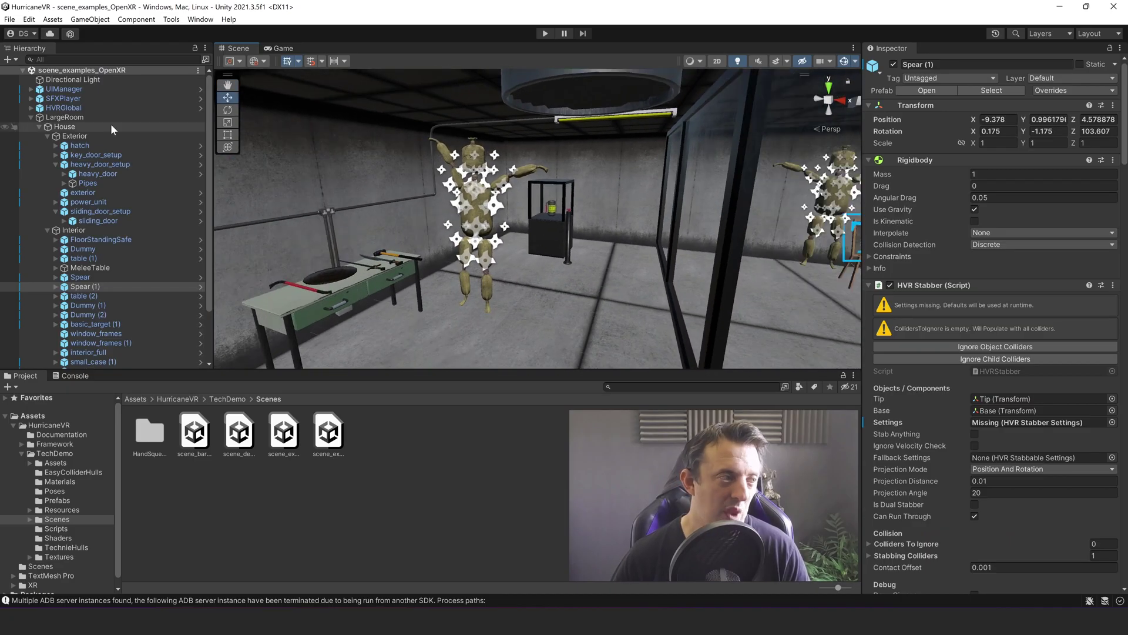
{"action": "left_click", "coordinate": [31, 117]}
{"action": "left_click", "coordinate": [142, 175]}
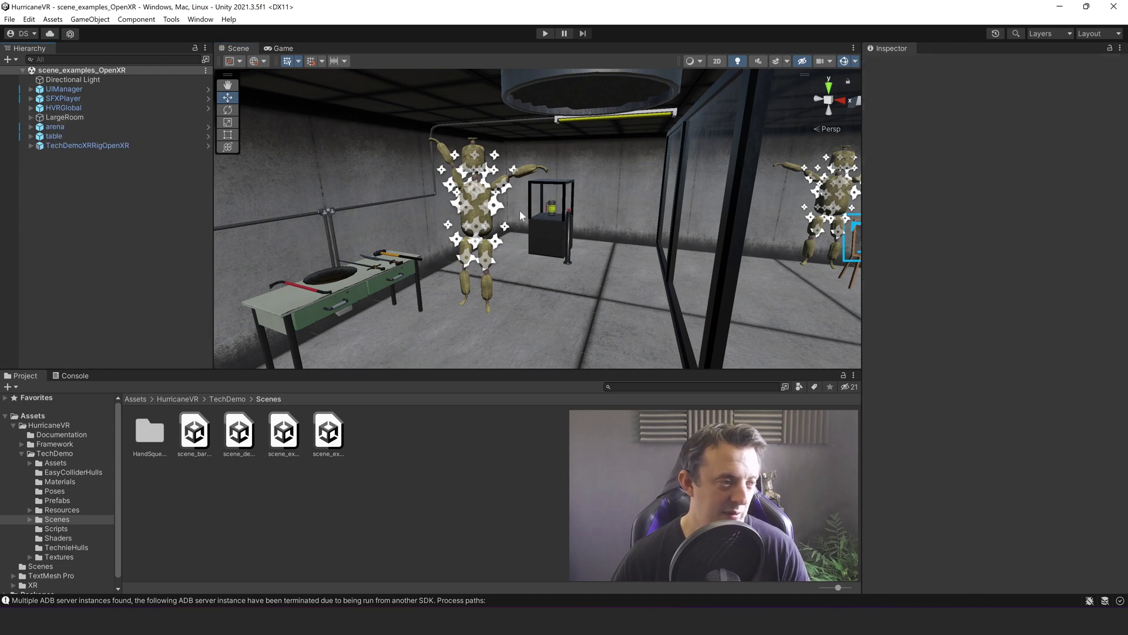
{"action": "right_click_drag", "start_coordinate": [670, 226], "coordinate": [593, 240]}
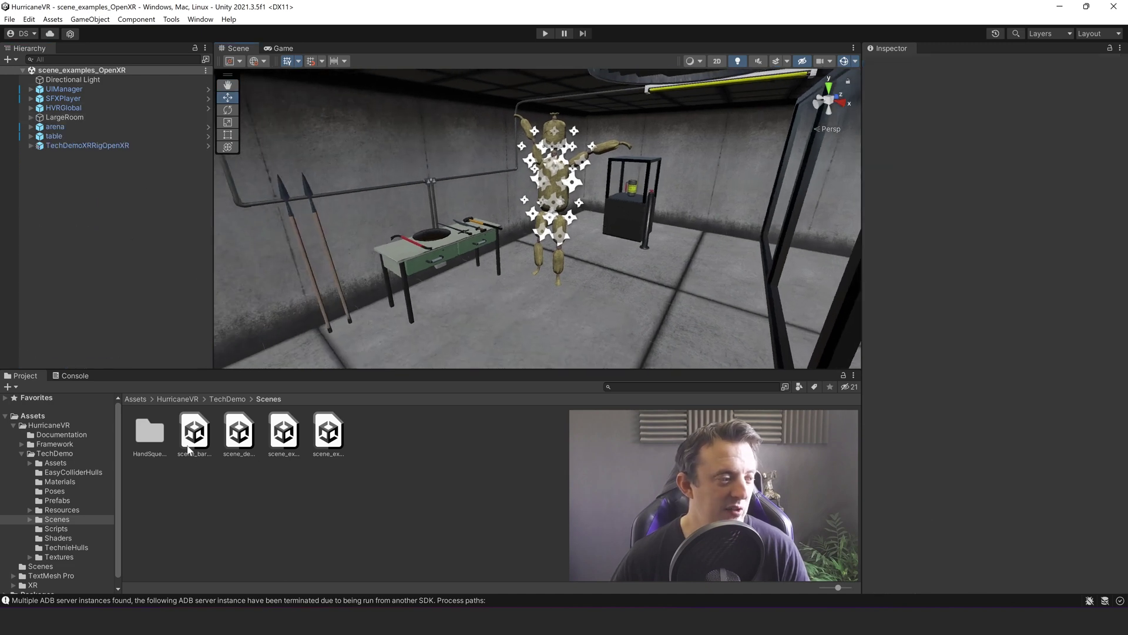
Step: Open the scene_examples scene and inspect its TechDemoXRRigOpenXR rig
{"action": "double_click", "coordinate": [284, 433]}
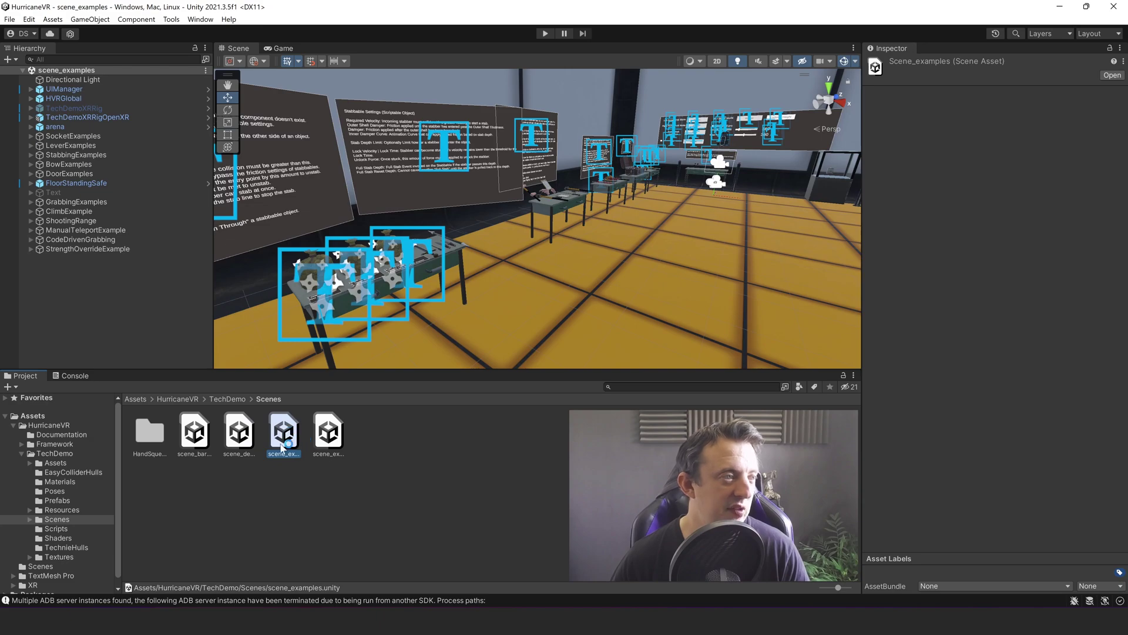
{"action": "right_click_drag", "start_coordinate": [657, 224], "coordinate": [486, 188]}
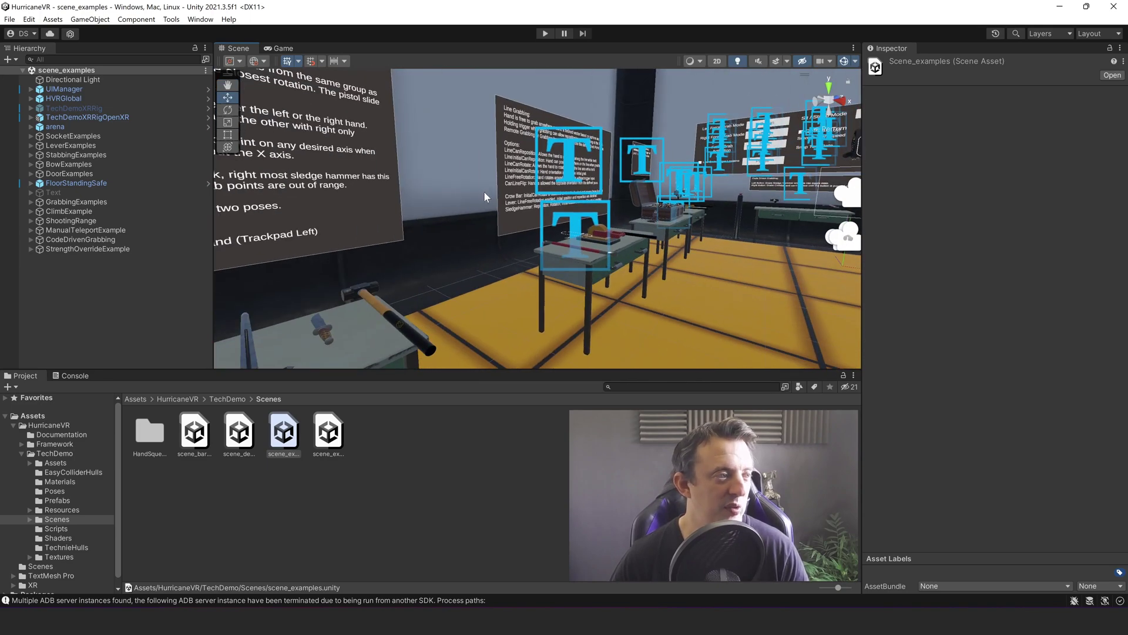
{"action": "left_click", "coordinate": [87, 117]}
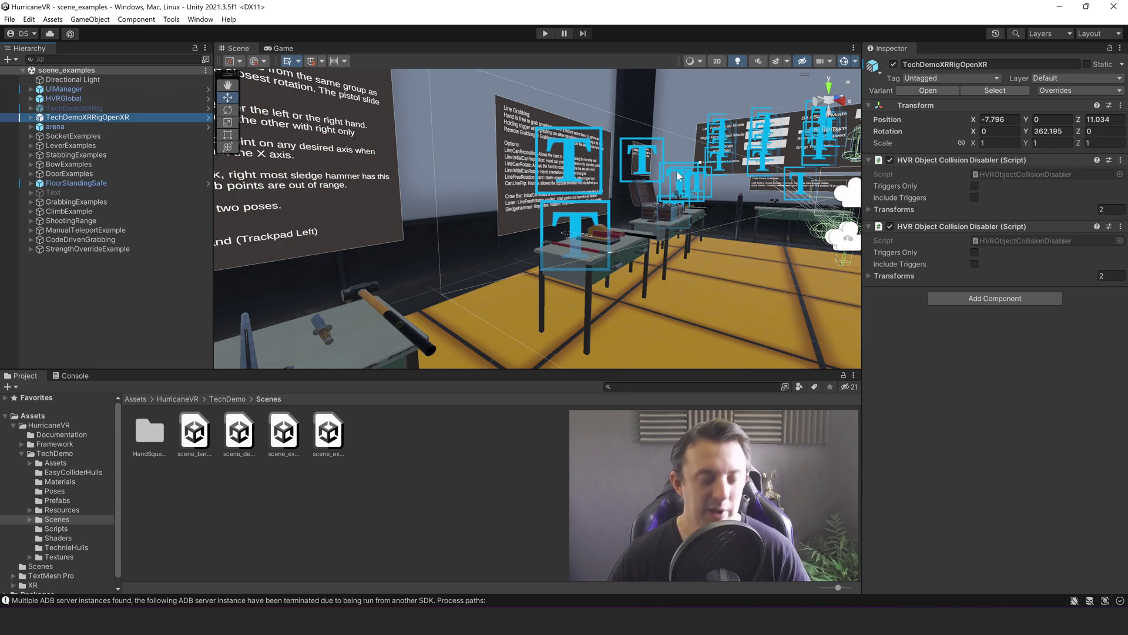
Step: Fly toward the gun table, then enter Play mode with Ctrl+P
{"action": "right_click_drag", "start_coordinate": [598, 214], "coordinate": [503, 257]}
{"action": "key", "text": "w"}
{"action": "scroll", "coordinate": [503, 248], "scroll_direction": "up", "scroll_amount": 5}
{"action": "scroll", "coordinate": [503, 245], "scroll_direction": "down", "scroll_amount": 5}
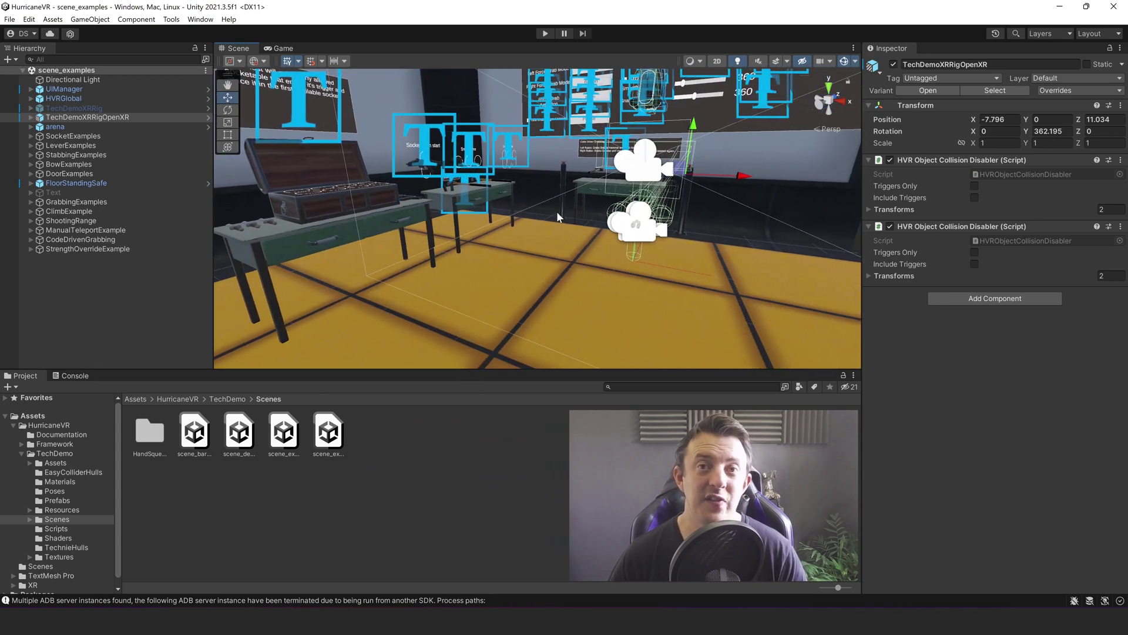
{"action": "key", "text": "ctrl+p"}
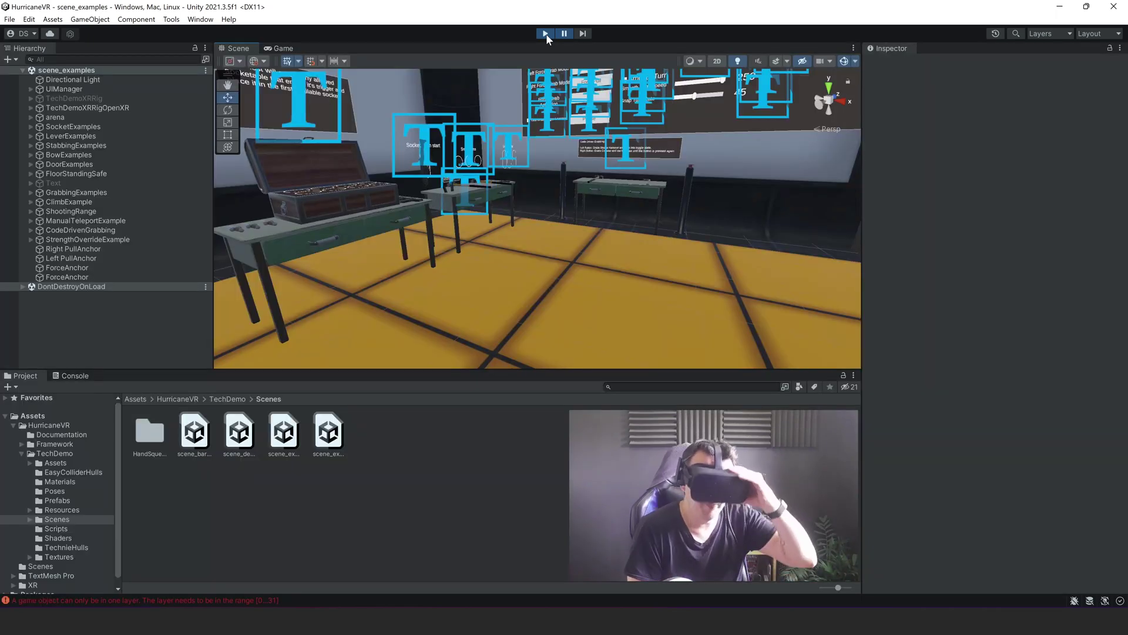
Step: Show the Console log and exit Play mode to stop the tech demo
{"action": "left_click", "coordinate": [72, 375]}
{"action": "left_click", "coordinate": [11, 386]}
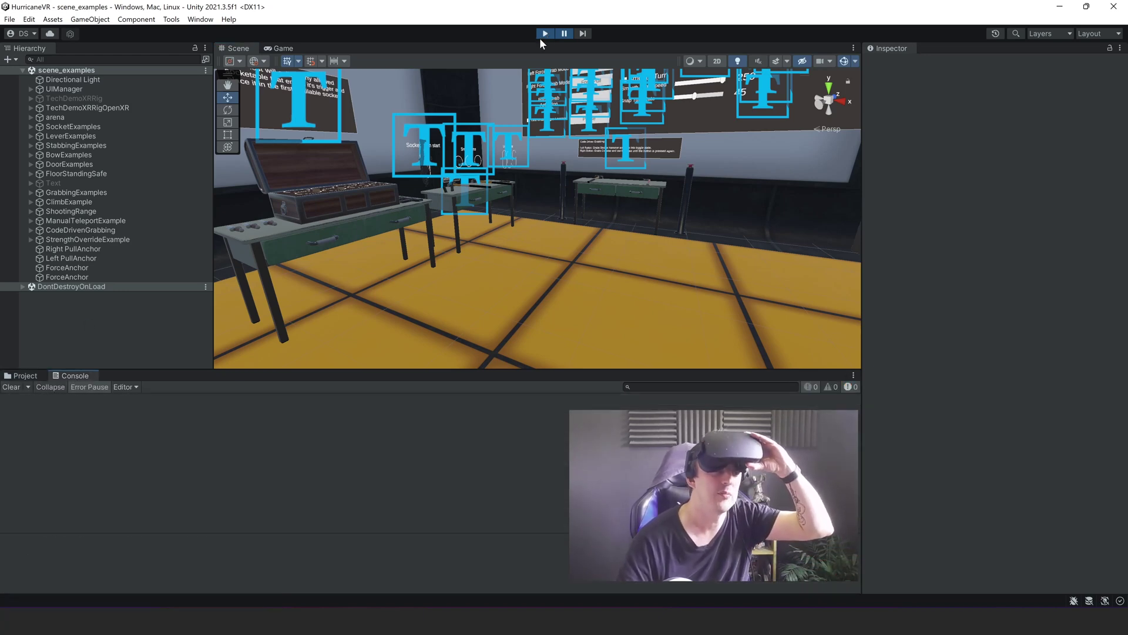
{"action": "left_click", "coordinate": [540, 33]}
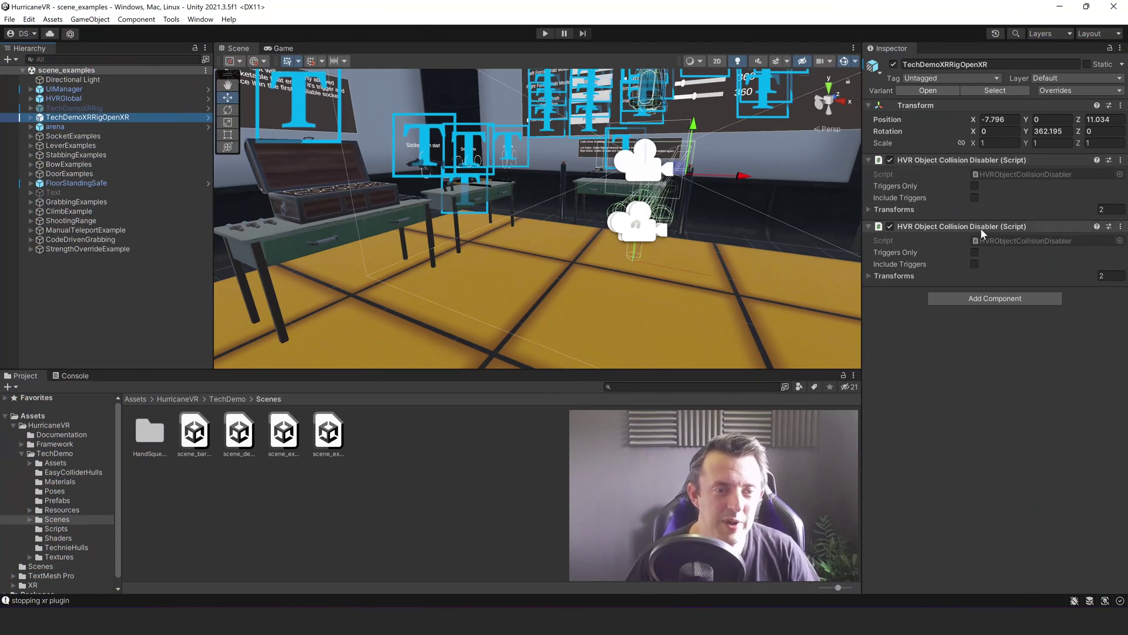
Step: Expand the rig, scroll through PlayerController's Inspector components, then fly to the Code Driven Grabbing table
{"action": "left_click", "coordinate": [31, 117]}
{"action": "left_click", "coordinate": [80, 127]}
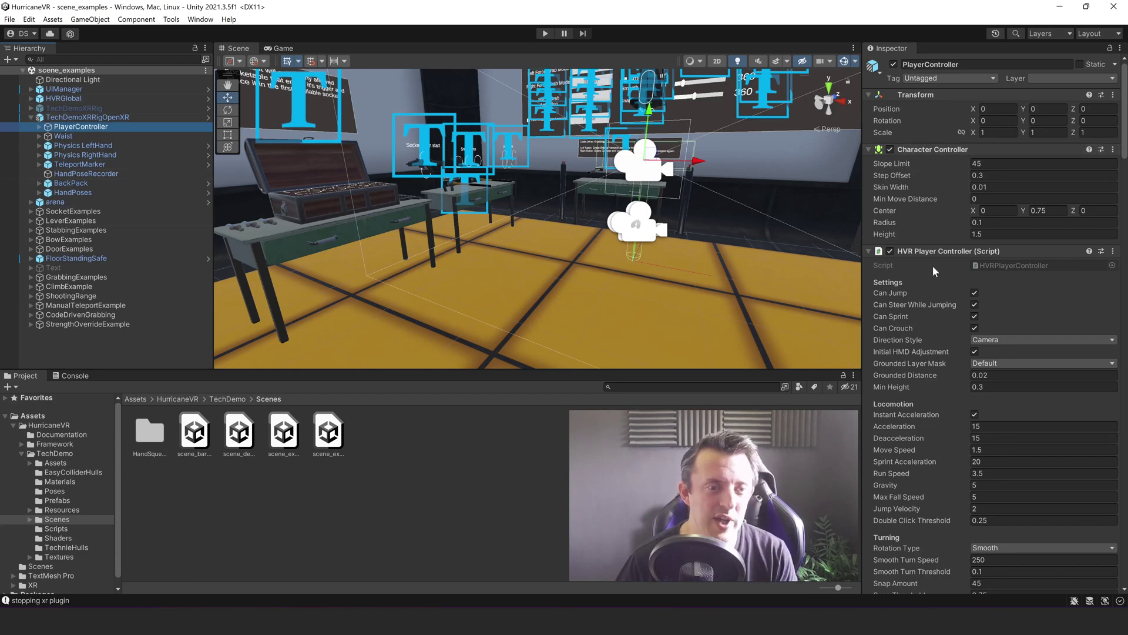
{"action": "scroll", "coordinate": [932, 266], "scroll_direction": "down", "scroll_amount": 3}
{"action": "scroll", "coordinate": [950, 326], "scroll_direction": "down", "scroll_amount": 20}
{"action": "scroll", "coordinate": [946, 285], "scroll_direction": "up", "scroll_amount": 20}
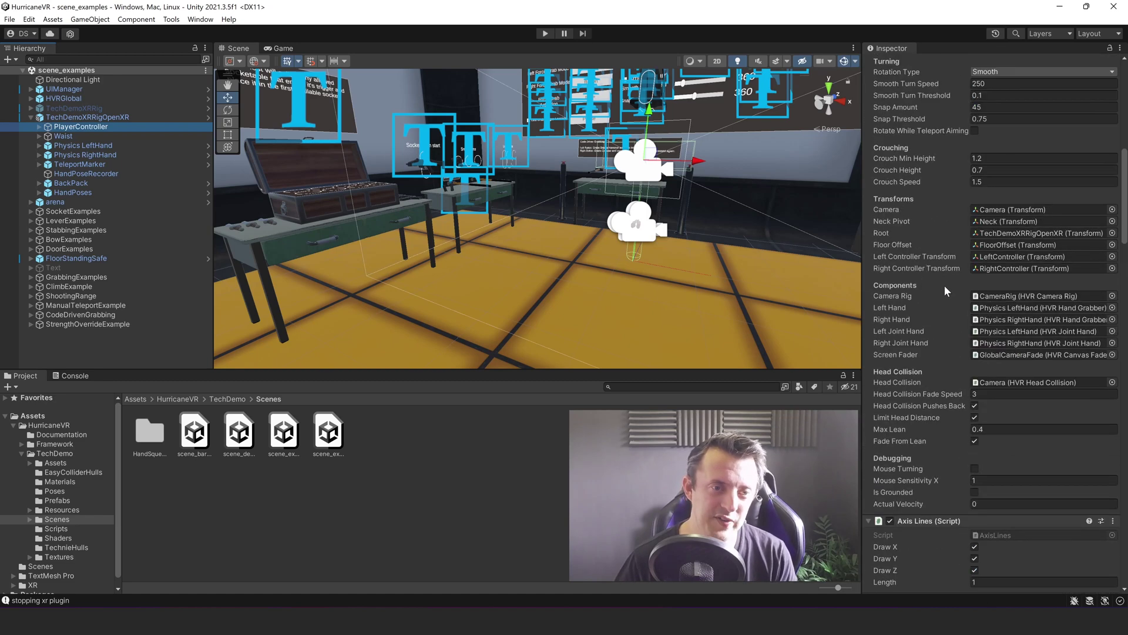
{"action": "scroll", "coordinate": [941, 286], "scroll_direction": "down", "scroll_amount": 20}
{"action": "scroll", "coordinate": [867, 298], "scroll_direction": "up", "scroll_amount": 3}
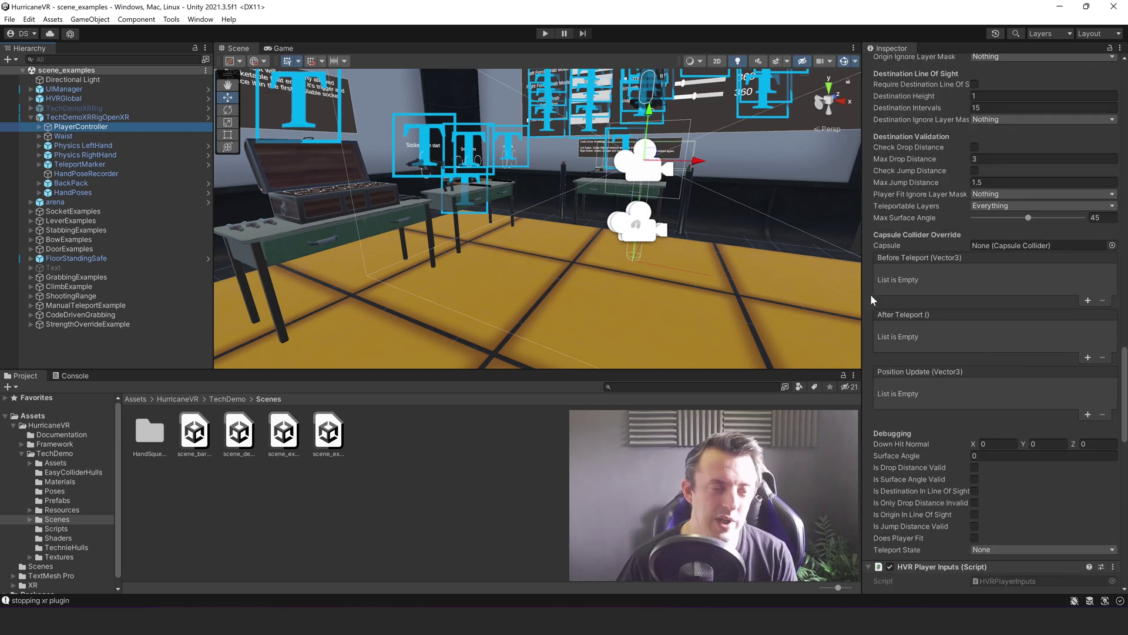
{"action": "scroll", "coordinate": [890, 329], "scroll_direction": "up", "scroll_amount": 8}
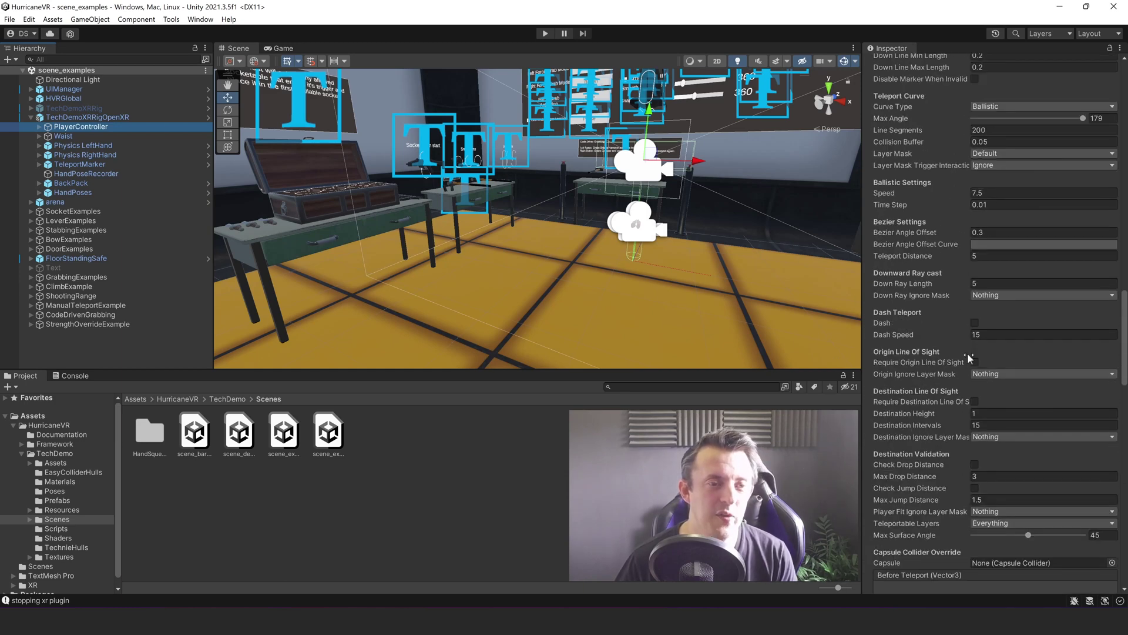
{"action": "scroll", "coordinate": [968, 353], "scroll_direction": "down", "scroll_amount": 7}
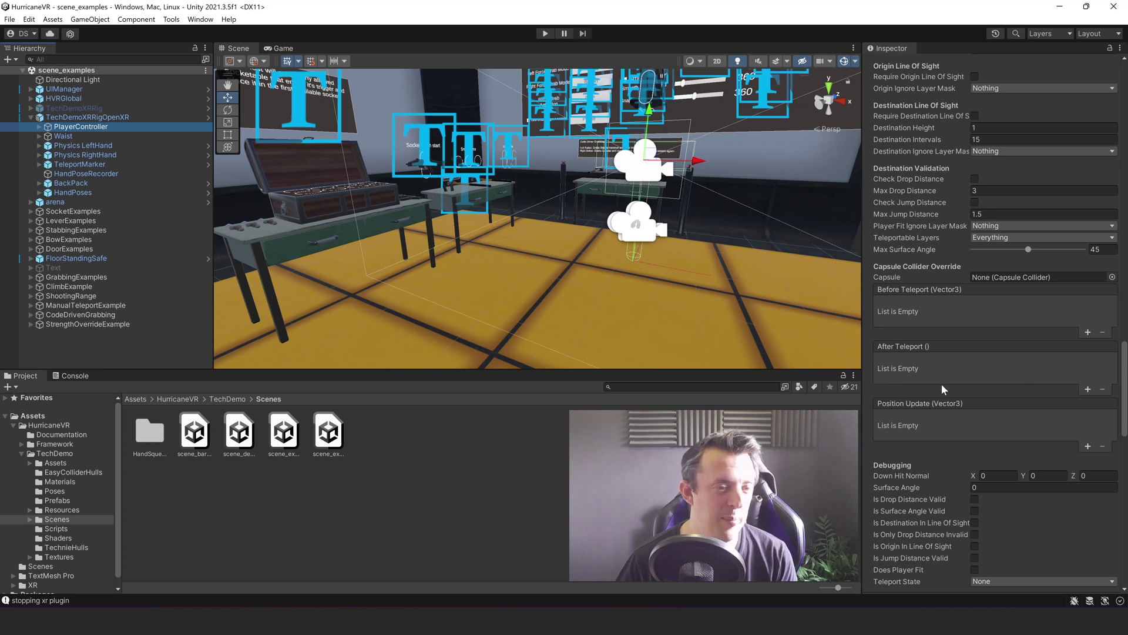
{"action": "scroll", "coordinate": [937, 396], "scroll_direction": "down", "scroll_amount": 5}
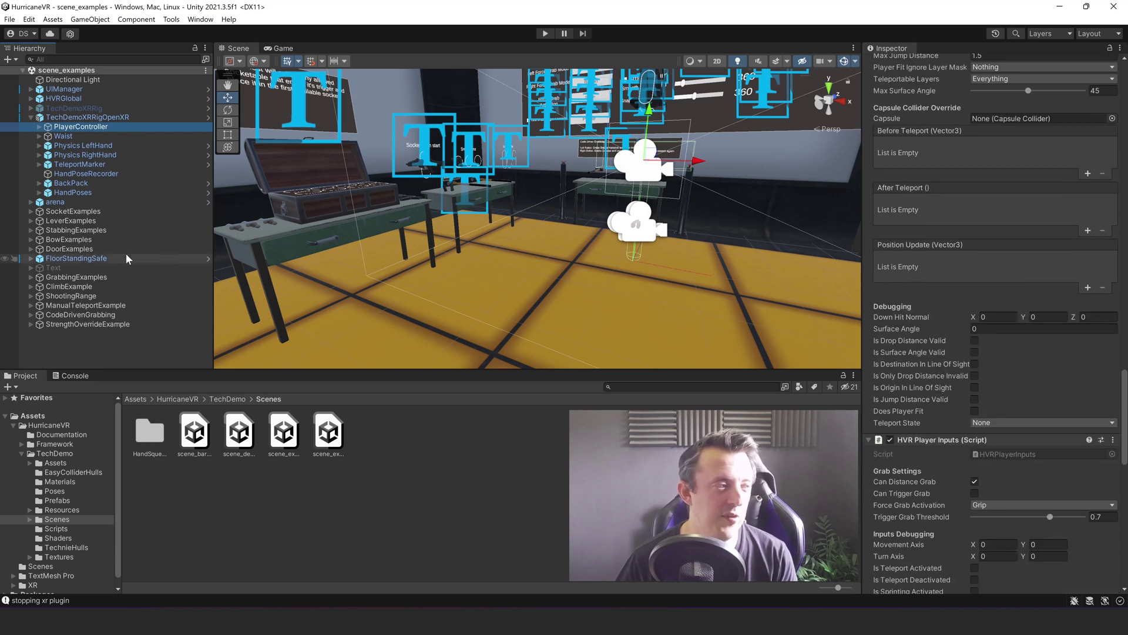
{"action": "right_click_drag", "start_coordinate": [580, 199], "coordinate": [552, 211]}
{"action": "left_click", "coordinate": [826, 284]}
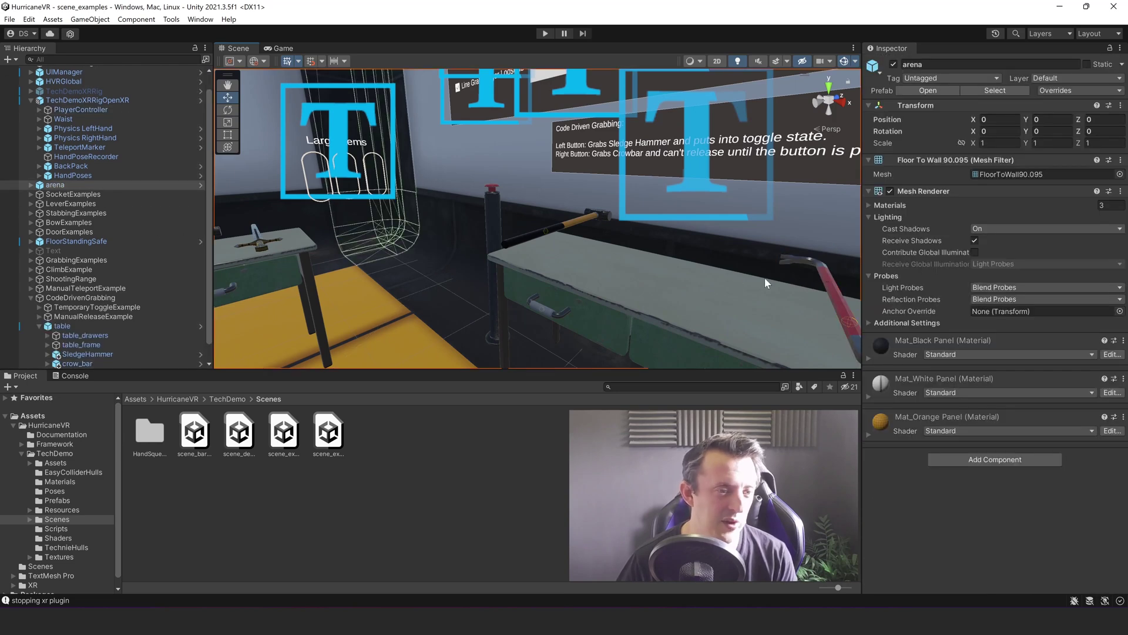
{"action": "left_click", "coordinate": [828, 280]}
{"action": "key", "text": "f"}
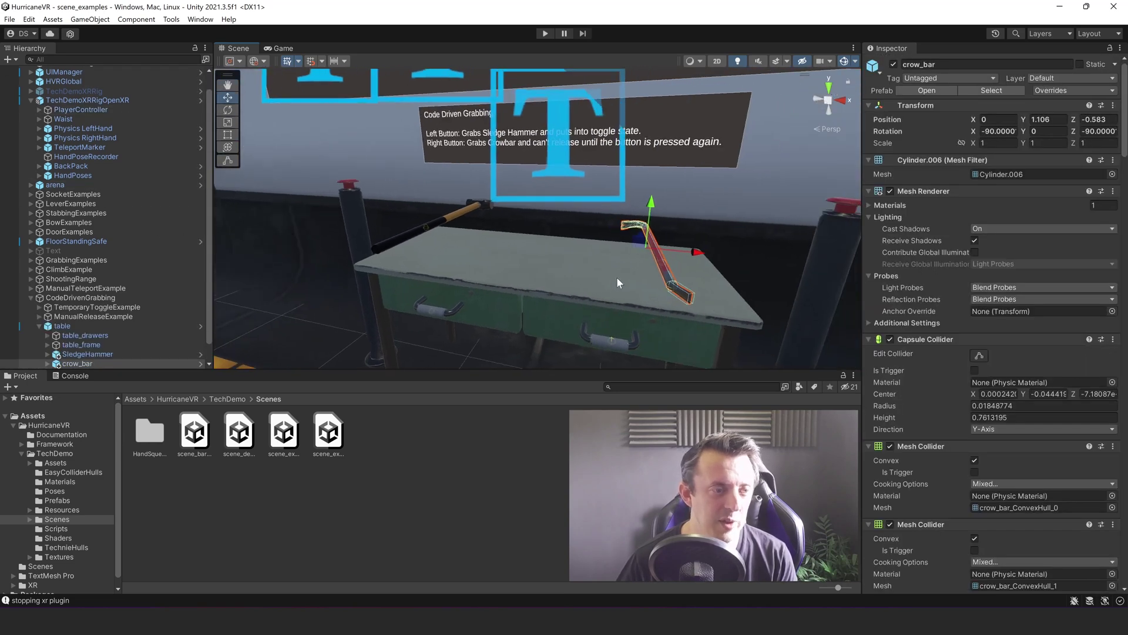
{"action": "scroll", "coordinate": [896, 284], "scroll_direction": "down", "scroll_amount": 3}
{"action": "scroll", "coordinate": [940, 270], "scroll_direction": "up", "scroll_amount": 3}
{"action": "scroll", "coordinate": [937, 294], "scroll_direction": "down", "scroll_amount": 3}
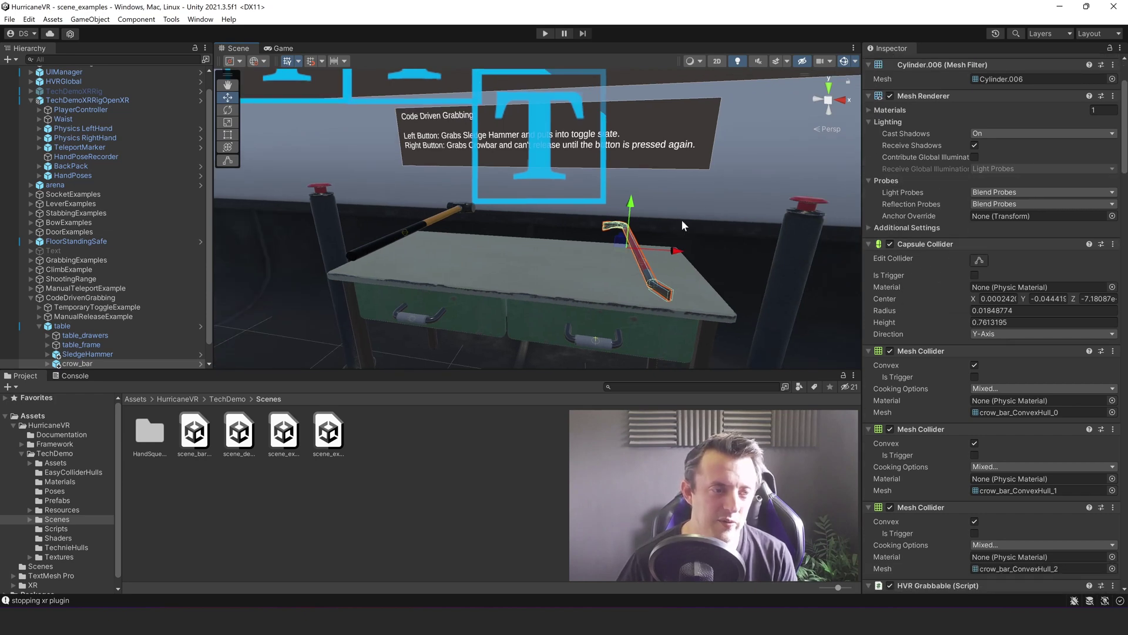
{"action": "scroll", "coordinate": [1020, 414], "scroll_direction": "down", "scroll_amount": 5}
{"action": "scroll", "coordinate": [943, 395], "scroll_direction": "down", "scroll_amount": 6}
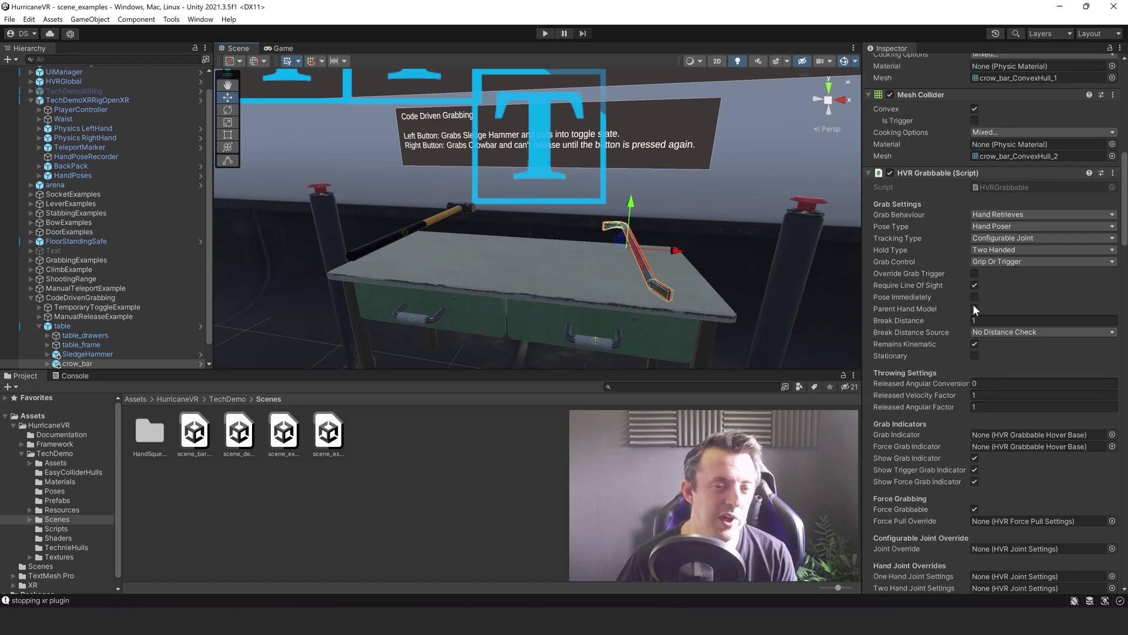
{"action": "scroll", "coordinate": [975, 305], "scroll_direction": "up", "scroll_amount": 4}
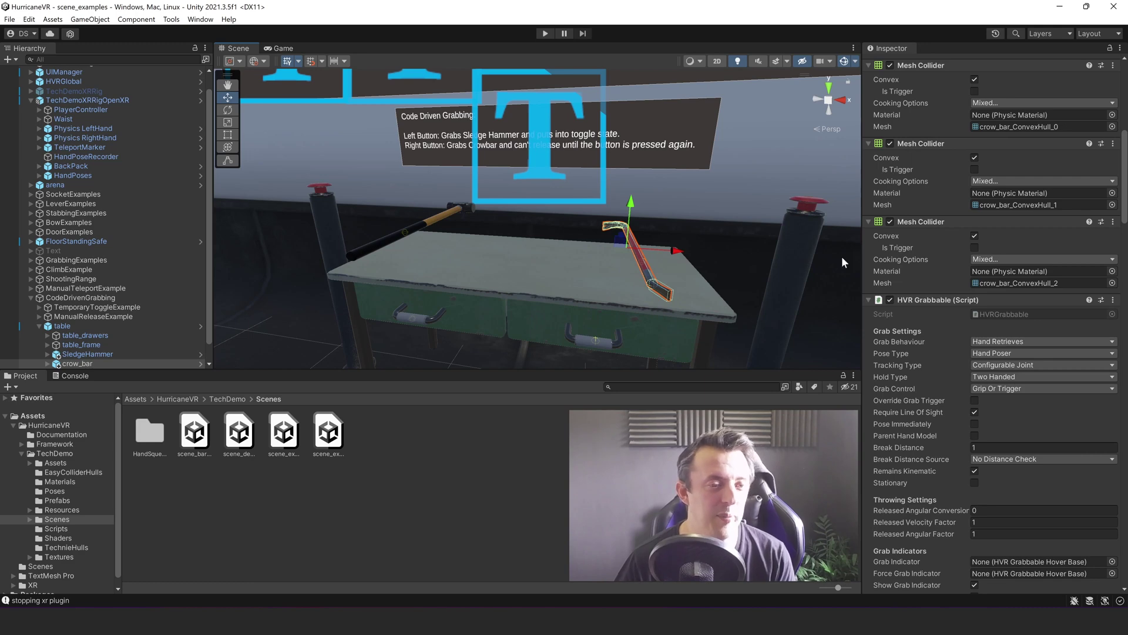
{"action": "scroll", "coordinate": [915, 304], "scroll_direction": "down", "scroll_amount": 3}
{"action": "scroll", "coordinate": [915, 303], "scroll_direction": "down", "scroll_amount": 20}
{"action": "scroll", "coordinate": [910, 392], "scroll_direction": "up", "scroll_amount": 20}
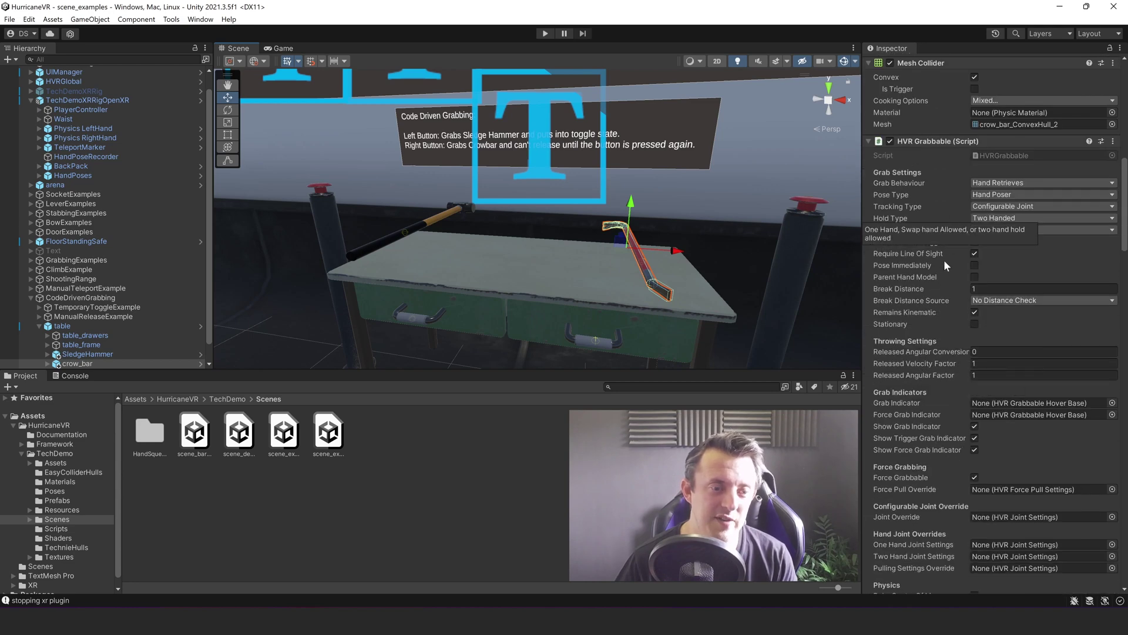
{"action": "scroll", "coordinate": [934, 306], "scroll_direction": "down", "scroll_amount": 5}
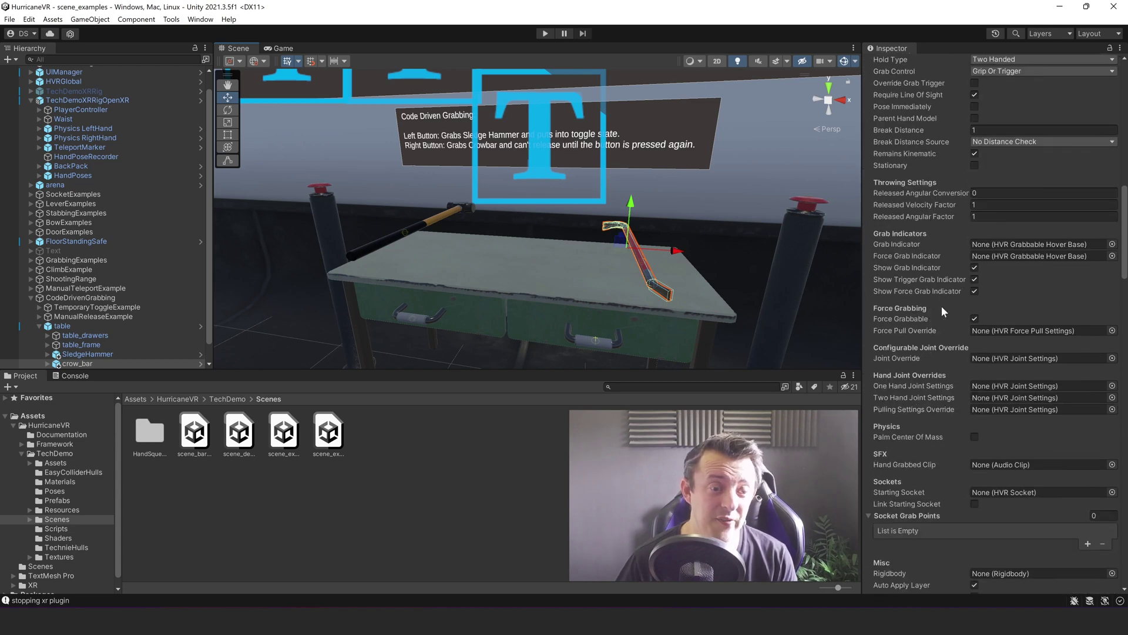
{"action": "scroll", "coordinate": [940, 306], "scroll_direction": "down", "scroll_amount": 15}
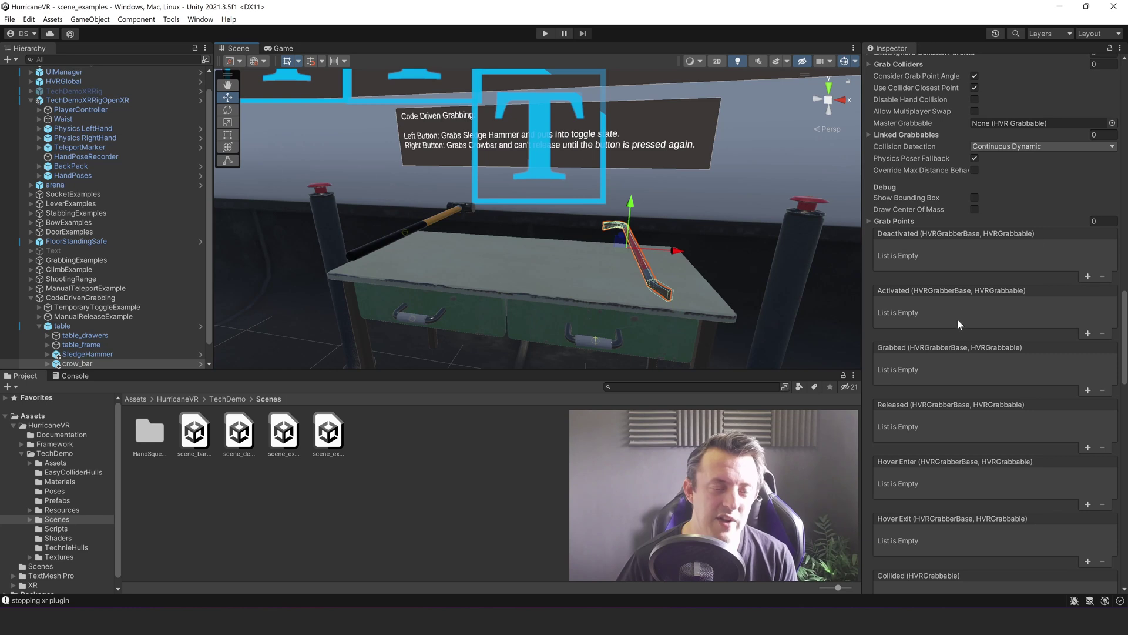
{"action": "scroll", "coordinate": [957, 318], "scroll_direction": "down", "scroll_amount": 14}
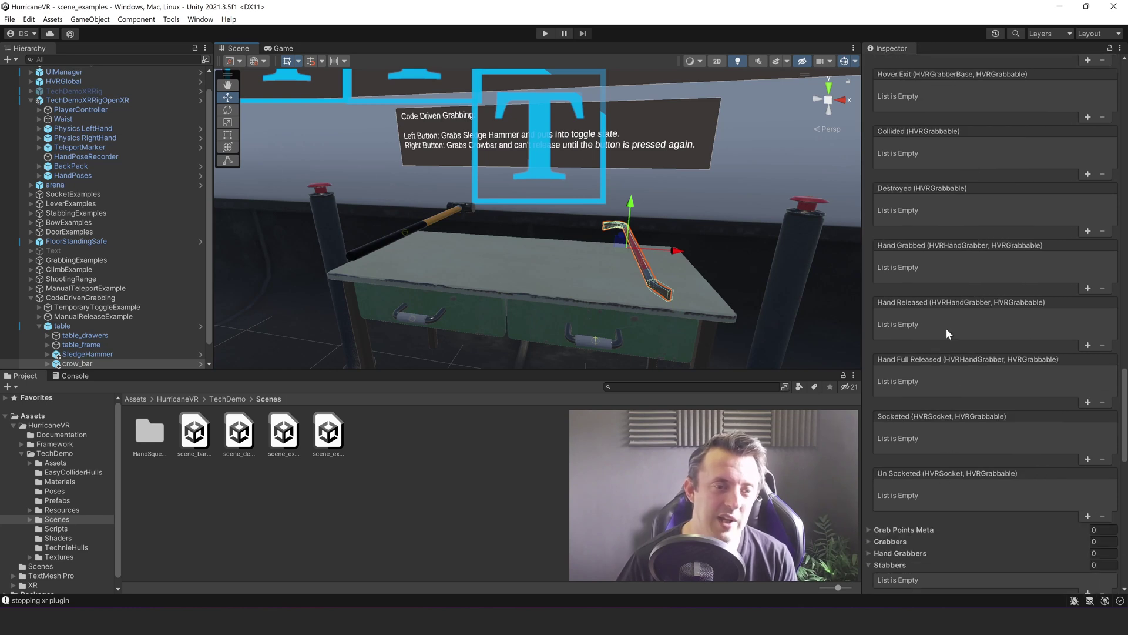
{"action": "scroll", "coordinate": [947, 331], "scroll_direction": "up", "scroll_amount": 13}
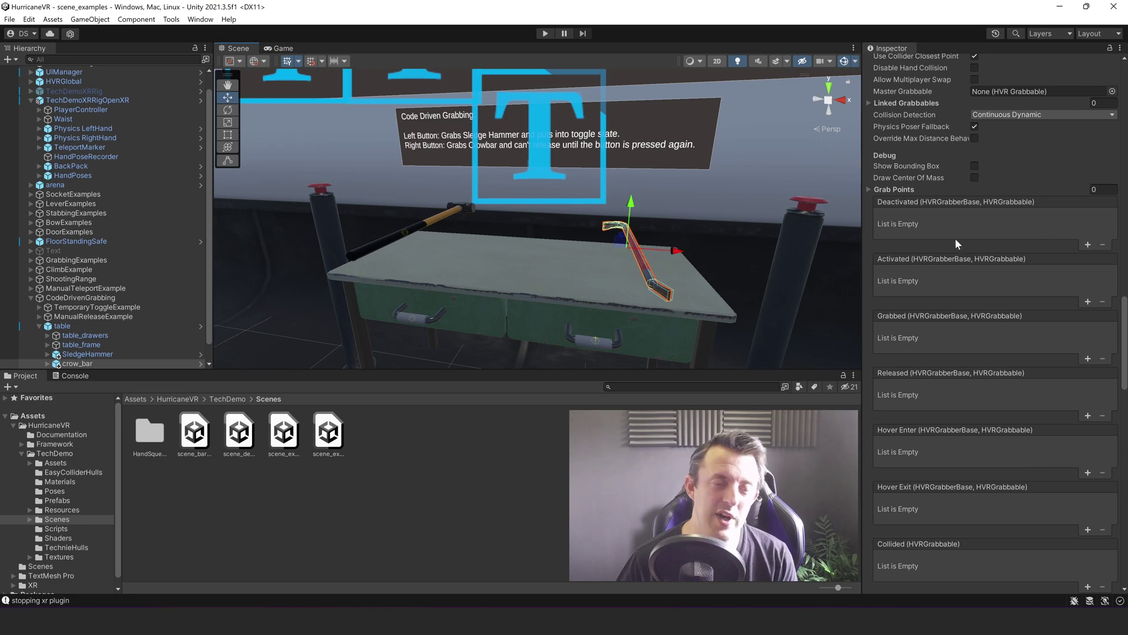
{"action": "scroll", "coordinate": [1048, 329], "scroll_direction": "down", "scroll_amount": 20}
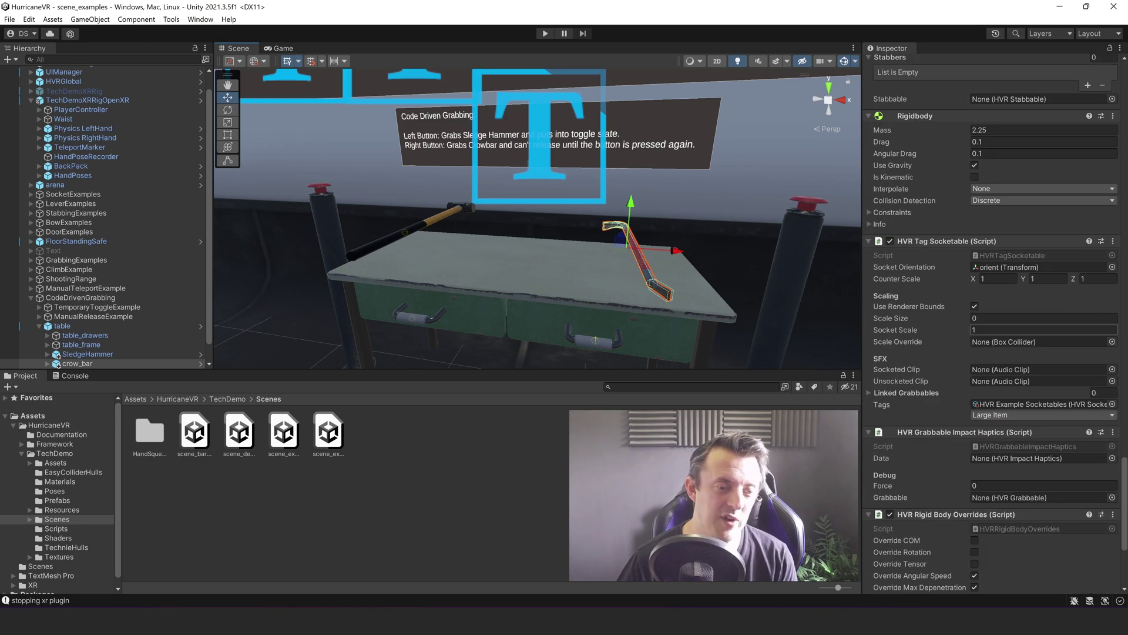
{"action": "scroll", "coordinate": [1048, 329], "scroll_direction": "down", "scroll_amount": 3}
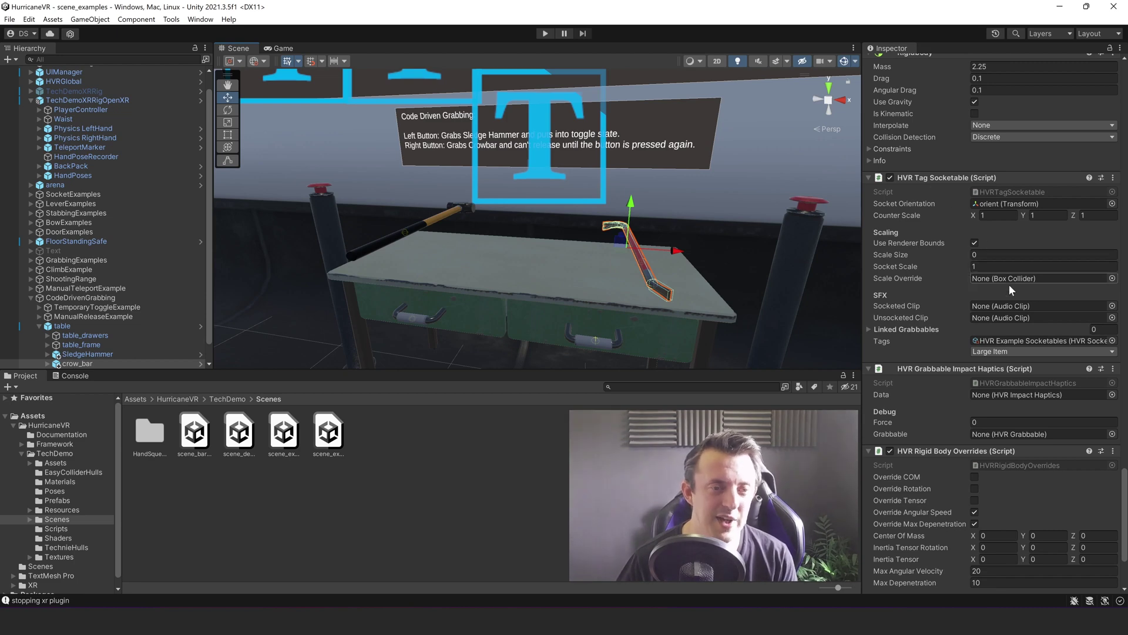
{"action": "right_click_drag", "start_coordinate": [600, 234], "coordinate": [472, 251]}
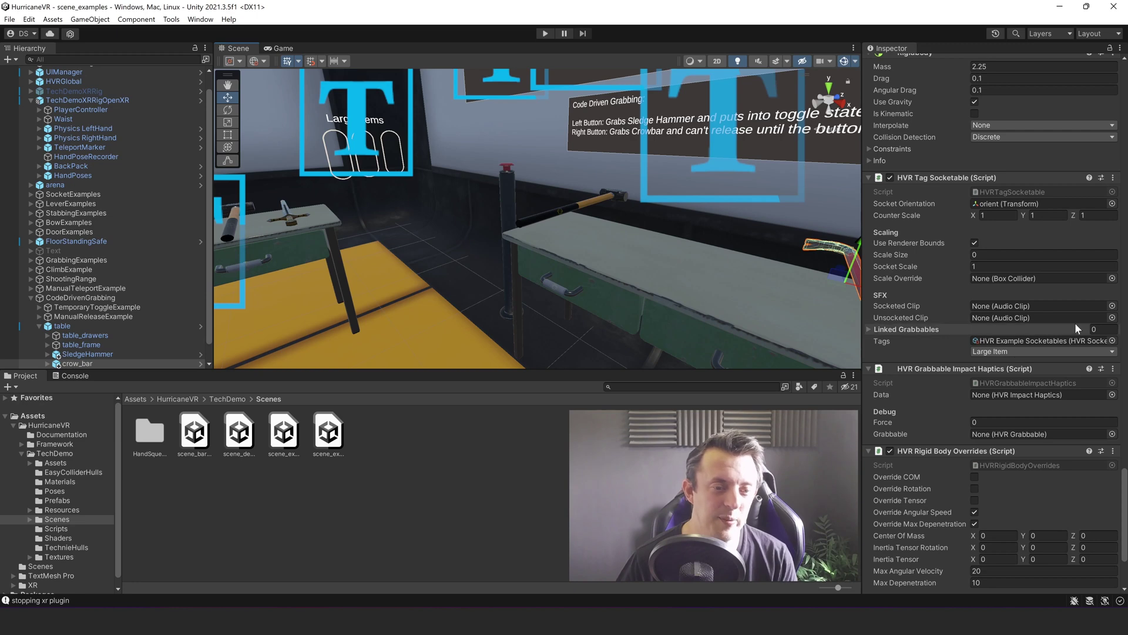
{"action": "scroll", "coordinate": [995, 369], "scroll_direction": "down", "scroll_amount": 4}
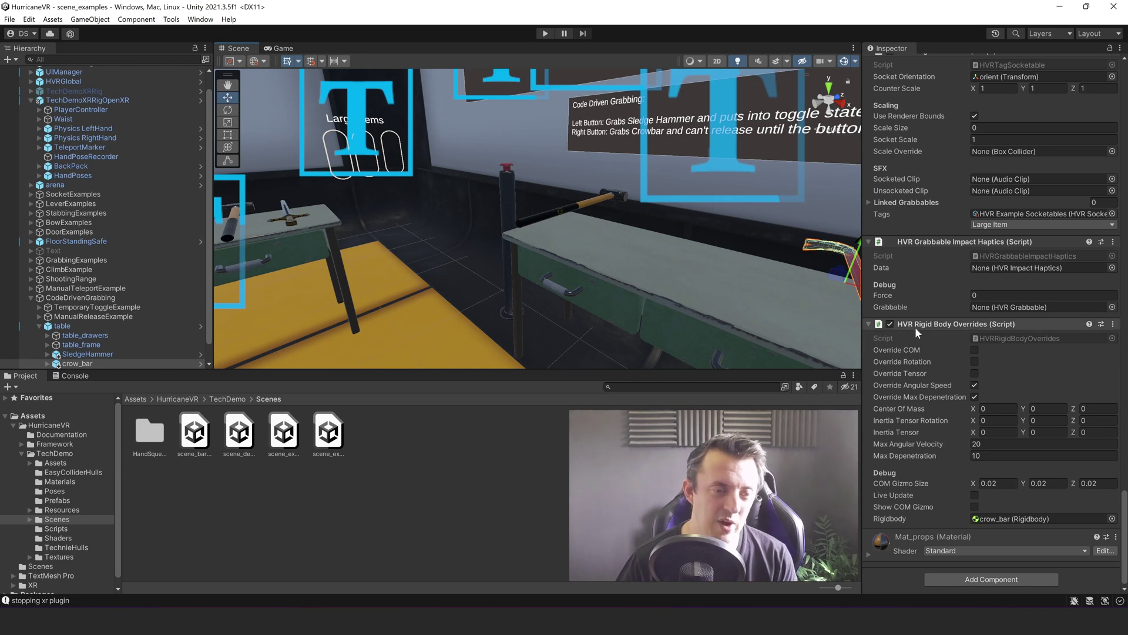
{"action": "right_click_drag", "start_coordinate": [691, 281], "coordinate": [676, 229]}
{"action": "scroll", "coordinate": [993, 294], "scroll_direction": "up", "scroll_amount": 10}
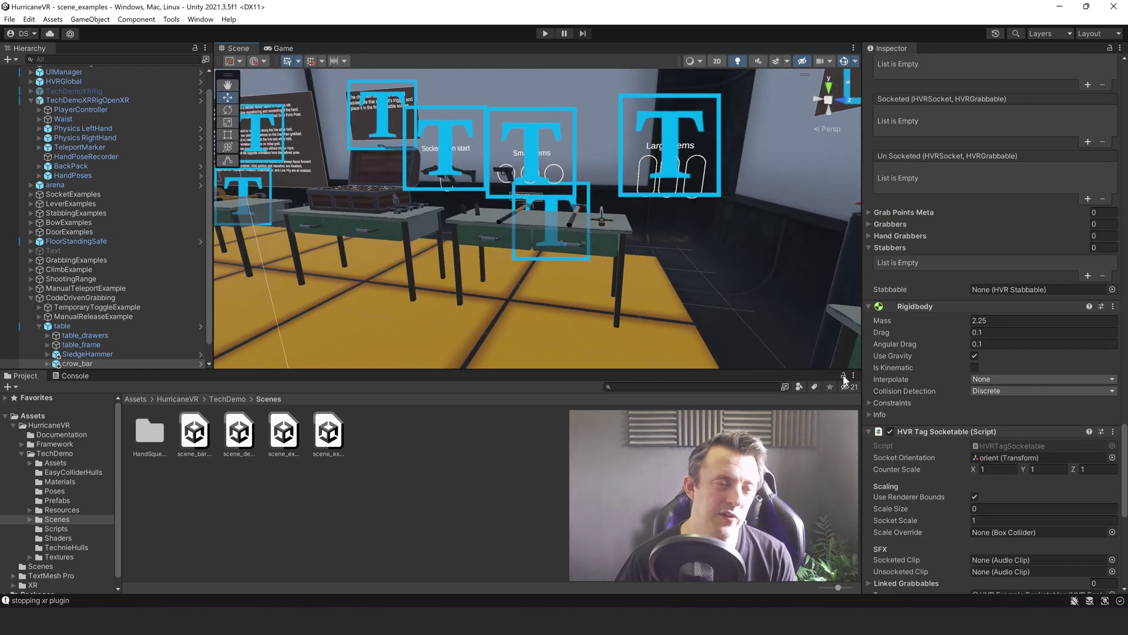
{"action": "right_click_drag", "start_coordinate": [521, 231], "coordinate": [545, 240]}
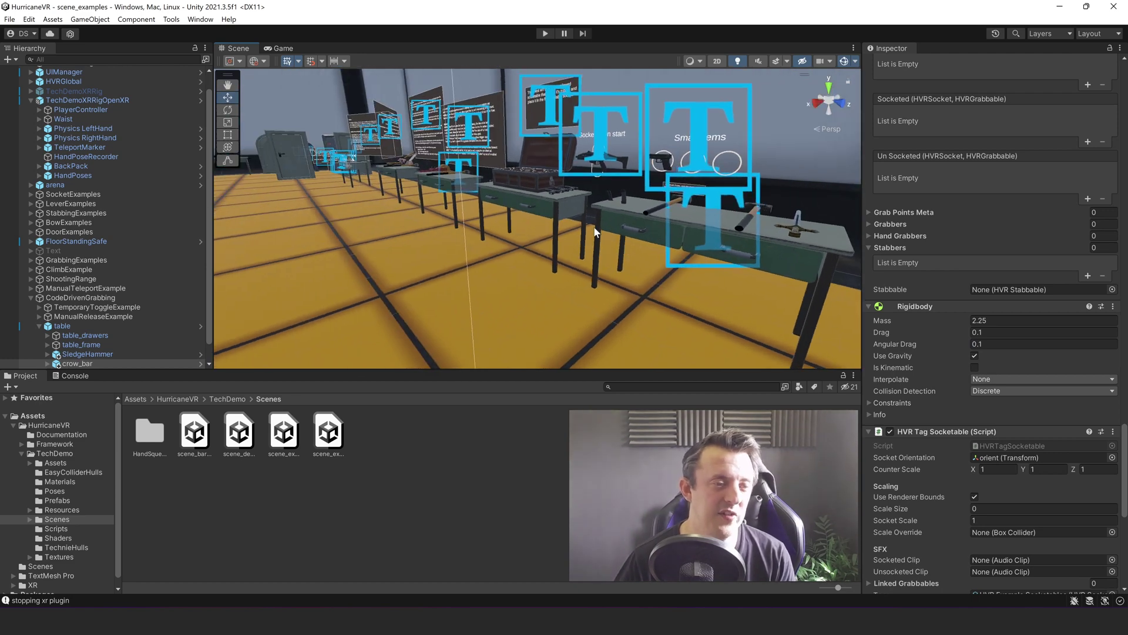
{"action": "scroll", "coordinate": [949, 362], "scroll_direction": "down", "scroll_amount": 8}
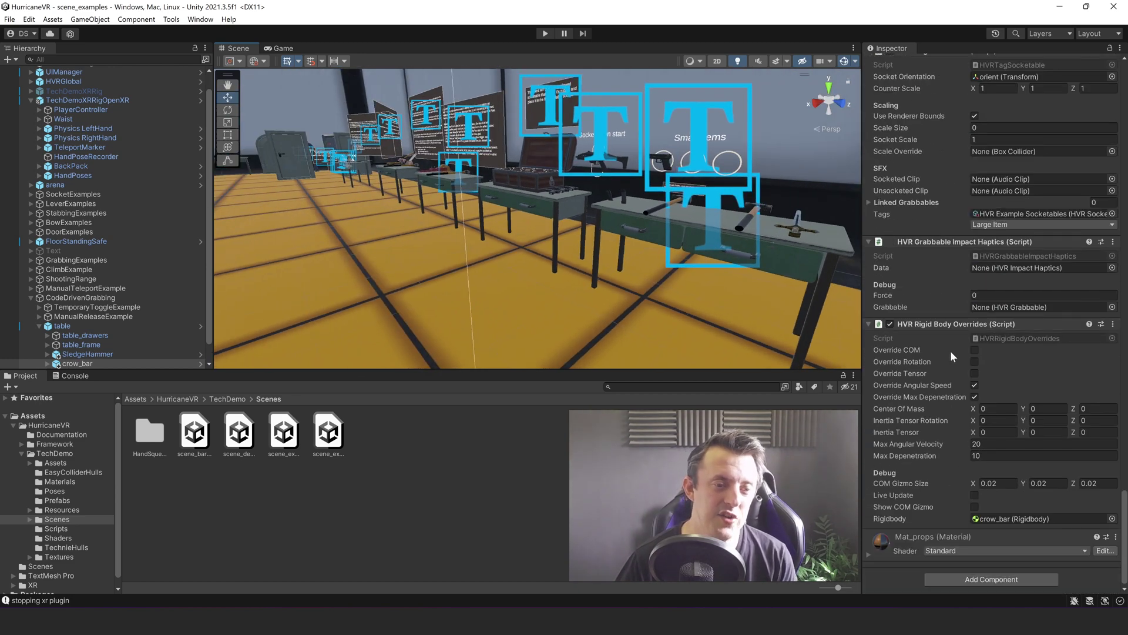
{"action": "scroll", "coordinate": [956, 360], "scroll_direction": "down", "scroll_amount": 5}
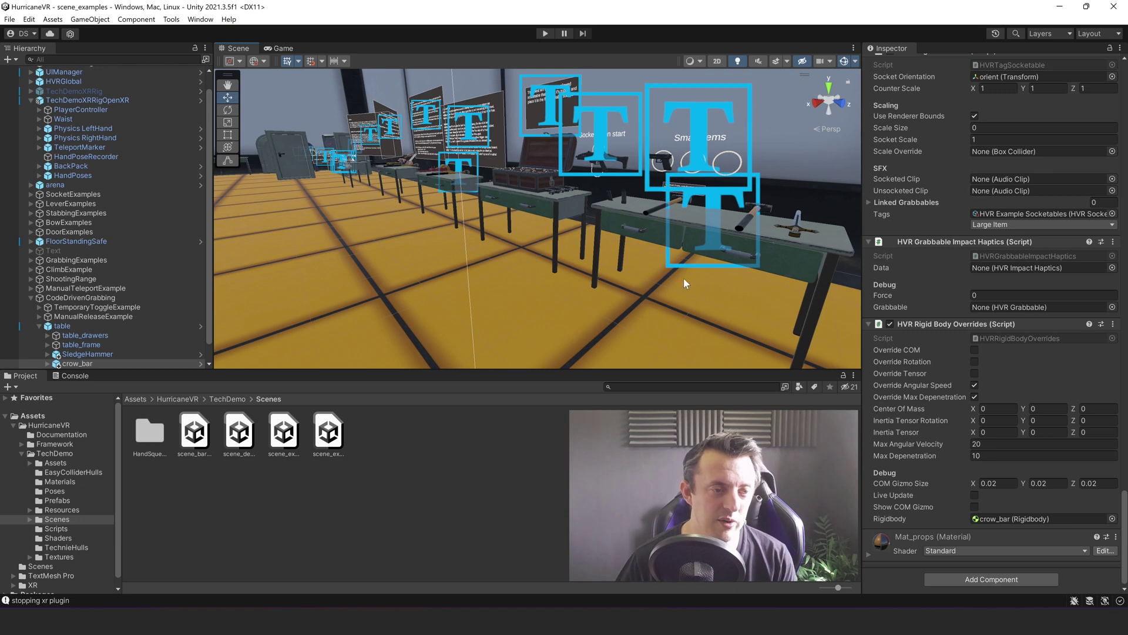
{"action": "right_click_drag", "start_coordinate": [794, 182], "coordinate": [675, 211]}
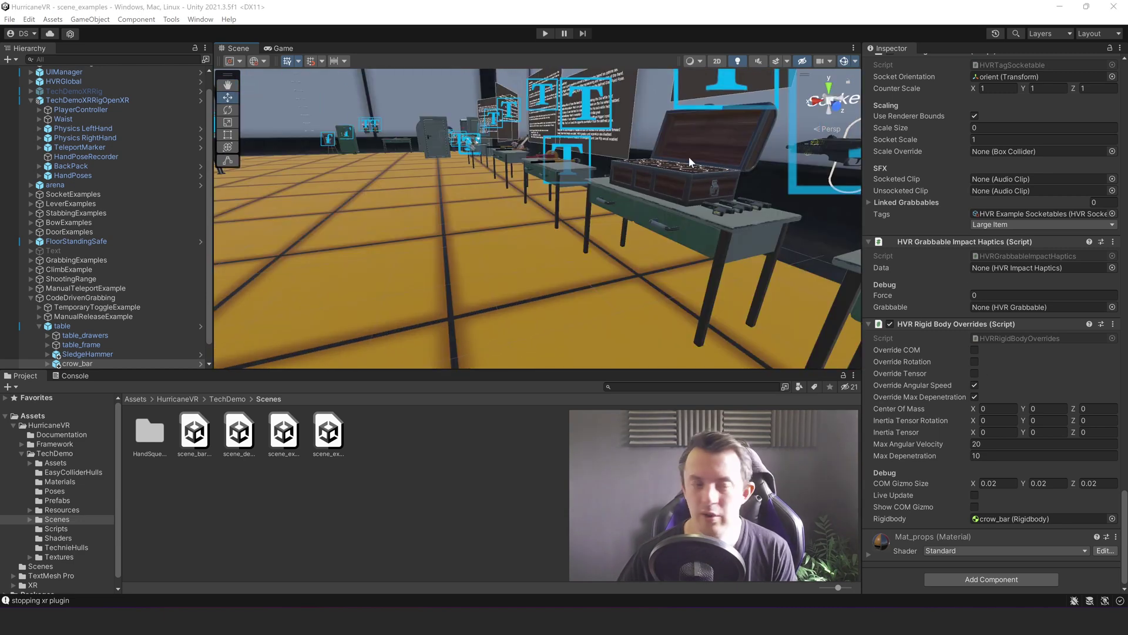
{"action": "right_click_drag", "start_coordinate": [686, 154], "coordinate": [640, 192]}
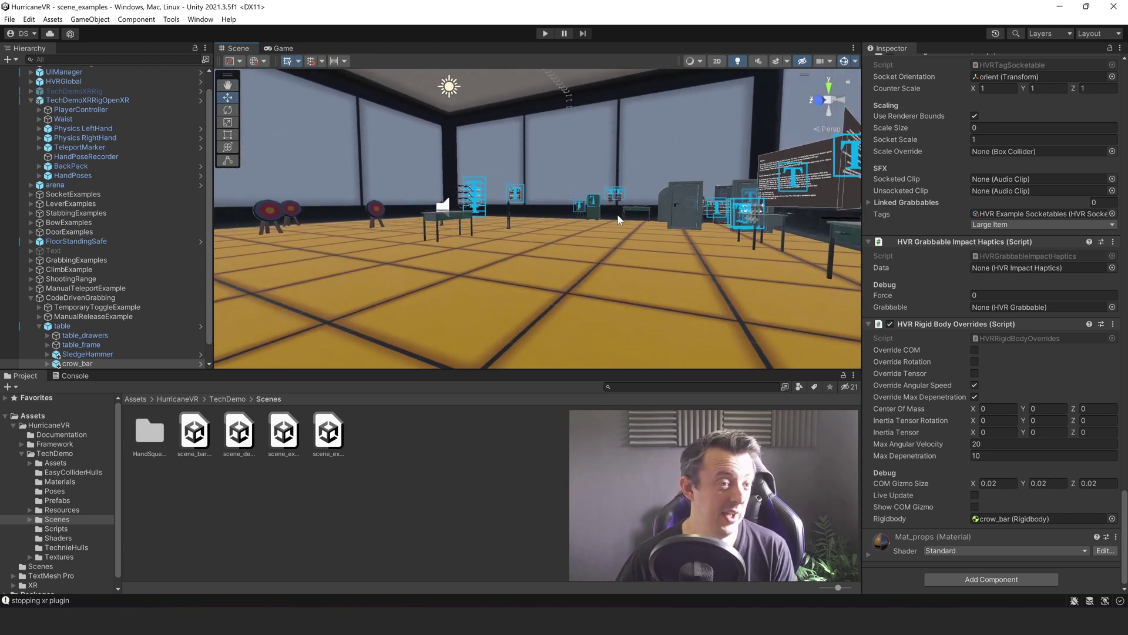
{"action": "right_click_drag", "start_coordinate": [618, 219], "coordinate": [594, 238]}
Step: Frame crow_bar, collapse TechDemoXRRigOpenXR and CodeDrivenGrabbing, and deselect everything
{"action": "key", "text": "f"}
{"action": "scroll", "coordinate": [106, 176], "scroll_direction": "up", "scroll_amount": 1}
{"action": "left_click", "coordinate": [30, 117]}
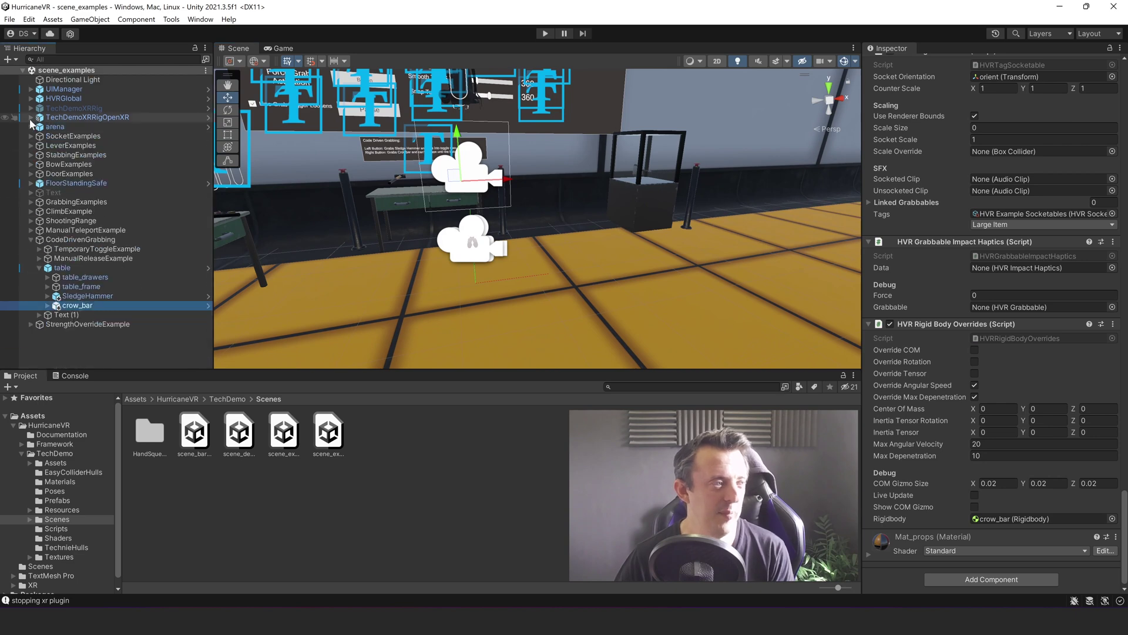
{"action": "left_click", "coordinate": [30, 240]}
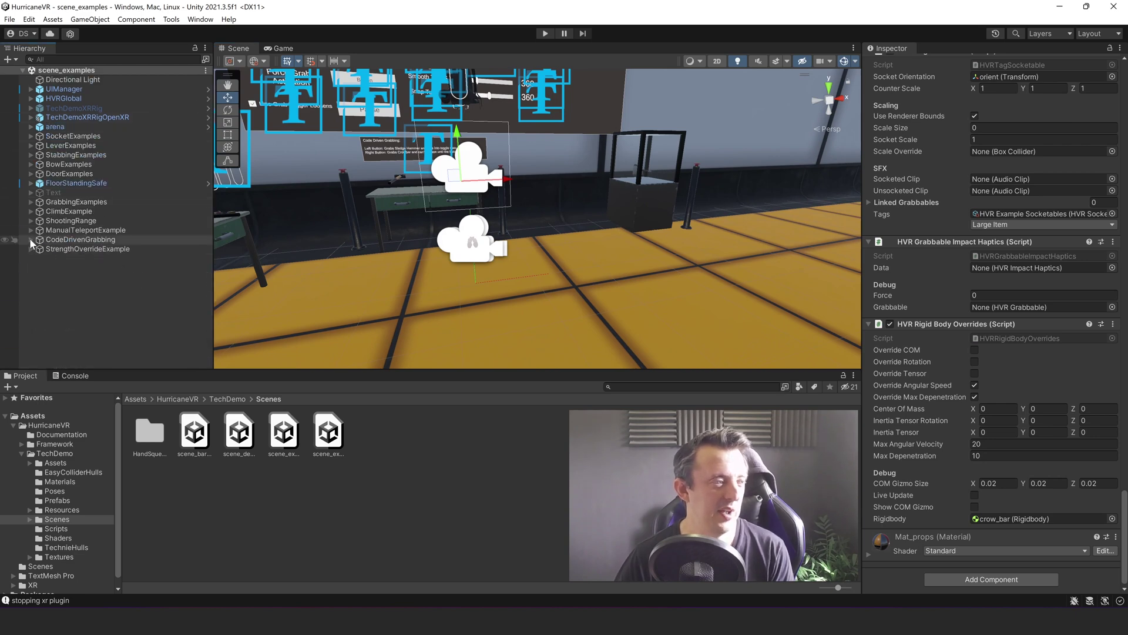
{"action": "left_click", "coordinate": [118, 283]}
Step: Fly around the arena to survey the example tables, targets and sign boards
{"action": "right_click_drag", "start_coordinate": [217, 294], "coordinate": [691, 298]}
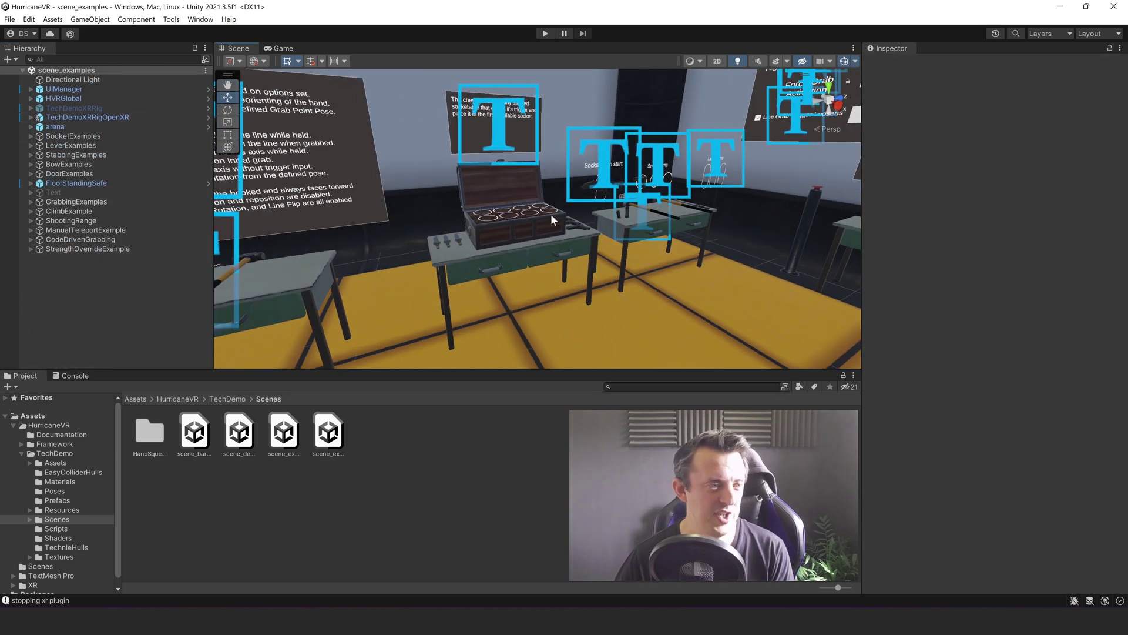
{"action": "middle_click_drag", "start_coordinate": [562, 211], "coordinate": [640, 202]}
{"action": "right_click_drag", "start_coordinate": [630, 202], "coordinate": [576, 193]}
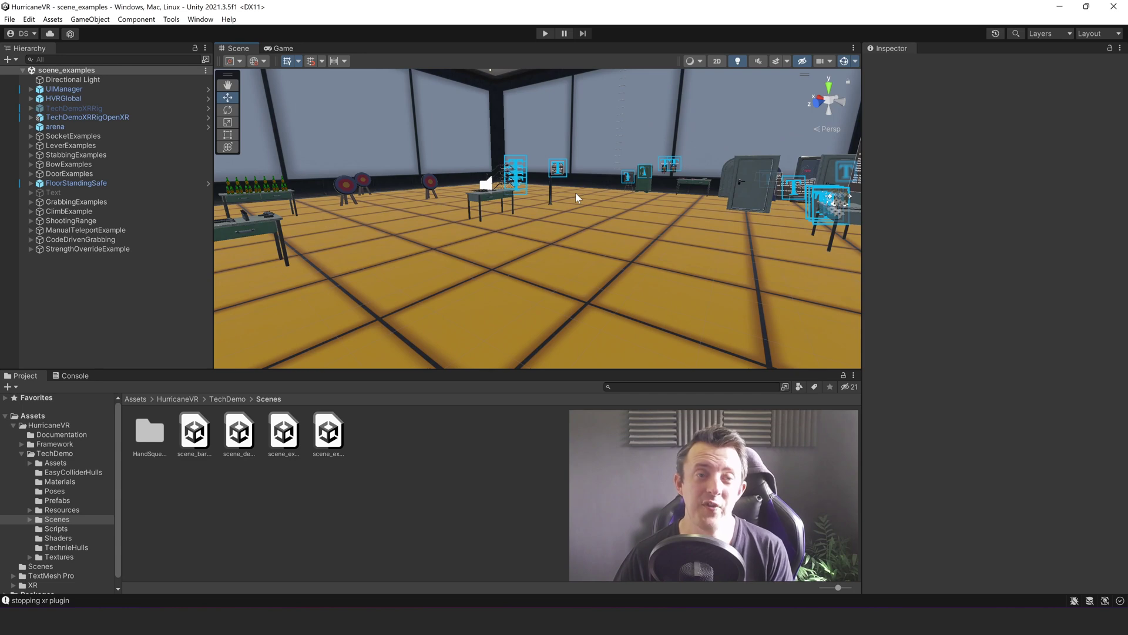
{"action": "right_click_drag", "start_coordinate": [569, 202], "coordinate": [386, 162]}
{"action": "right_click_drag", "start_coordinate": [492, 188], "coordinate": [540, 256]}
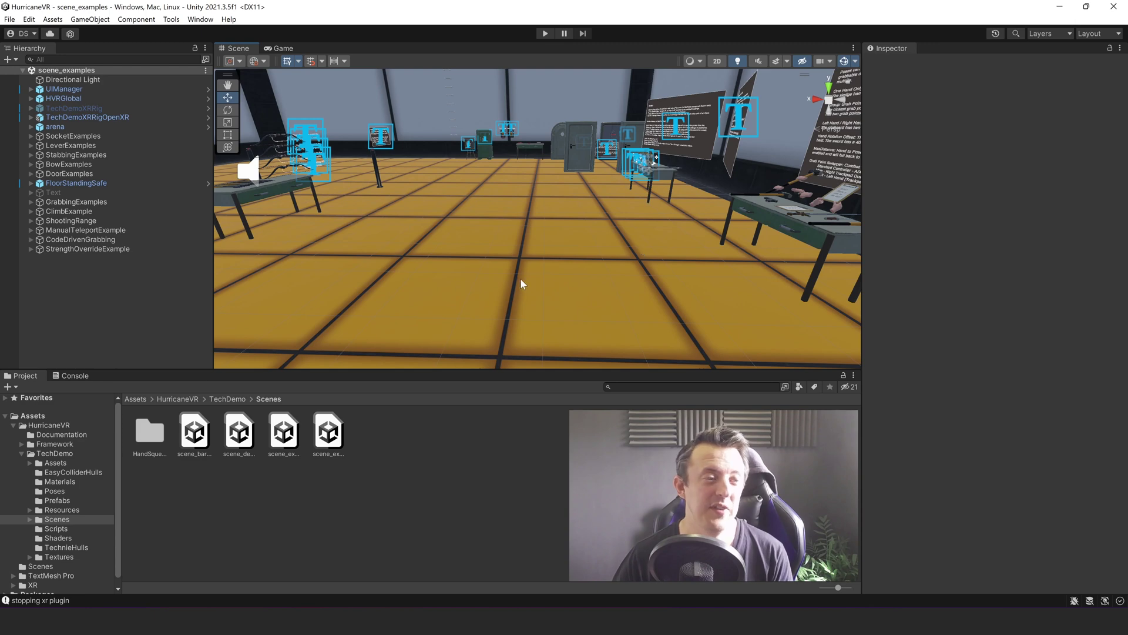
{"action": "right_click_drag", "start_coordinate": [513, 286], "coordinate": [542, 274]}
{"action": "right_click_drag", "start_coordinate": [654, 257], "coordinate": [626, 242]}
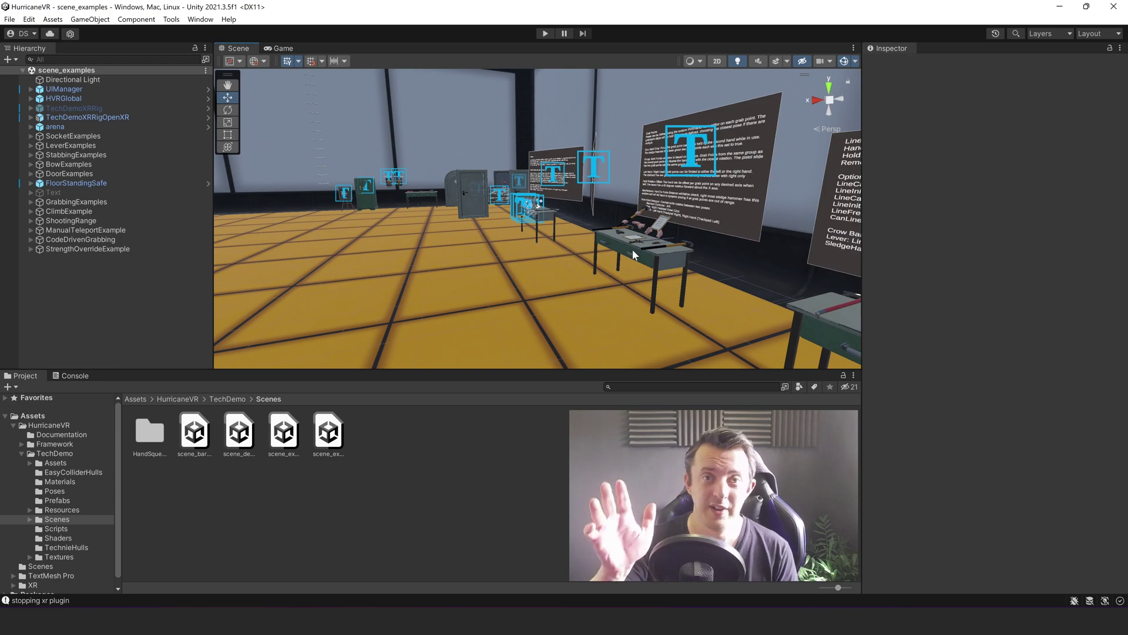